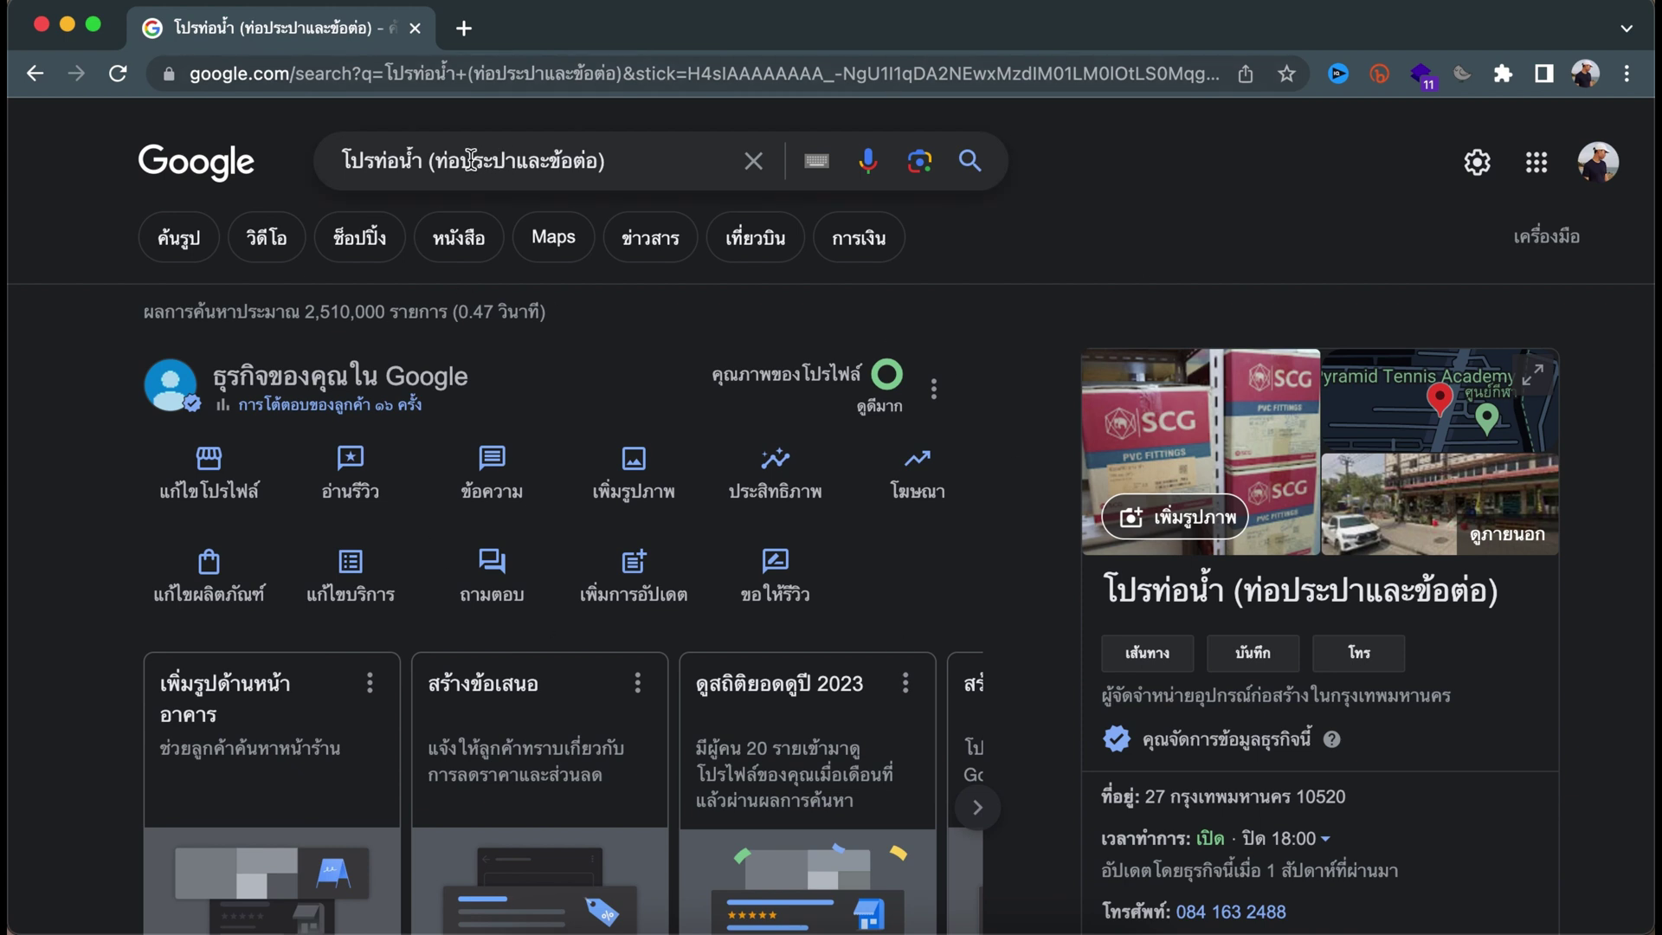
# Open the business information for editing and review its about, contact and location details
pyautogui.moveTo(340, 161); pyautogui.dragTo(97, 502)
pyautogui.click(97, 502)
pyautogui.click(257, 481)
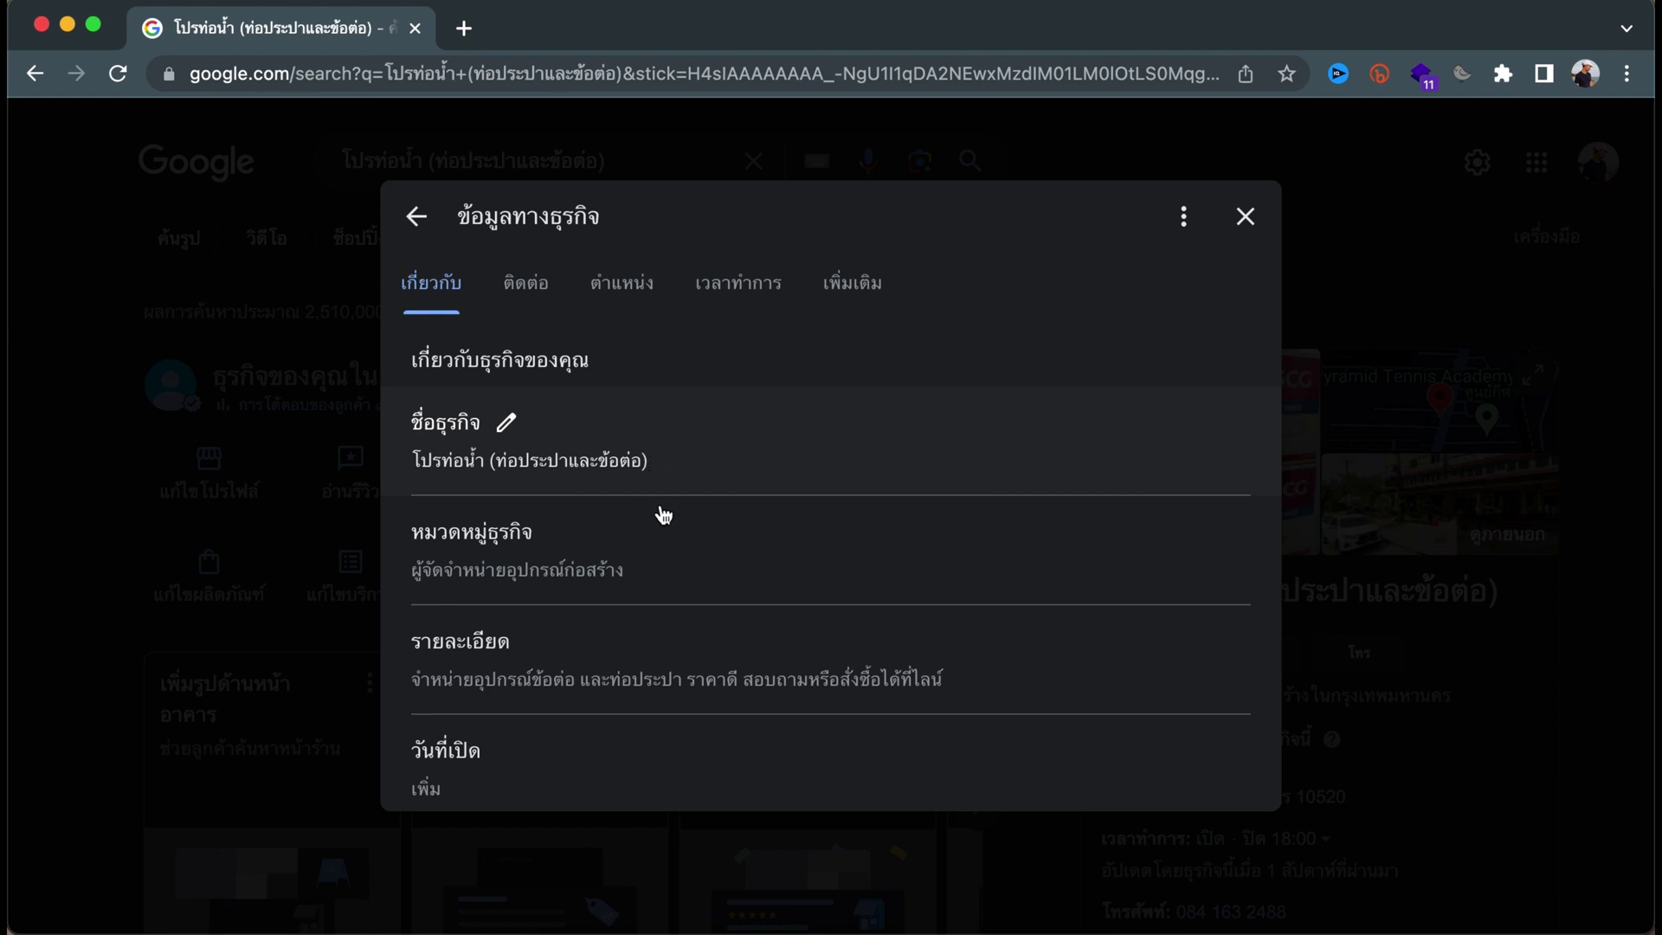
pyautogui.scroll(-2, 698, 591)
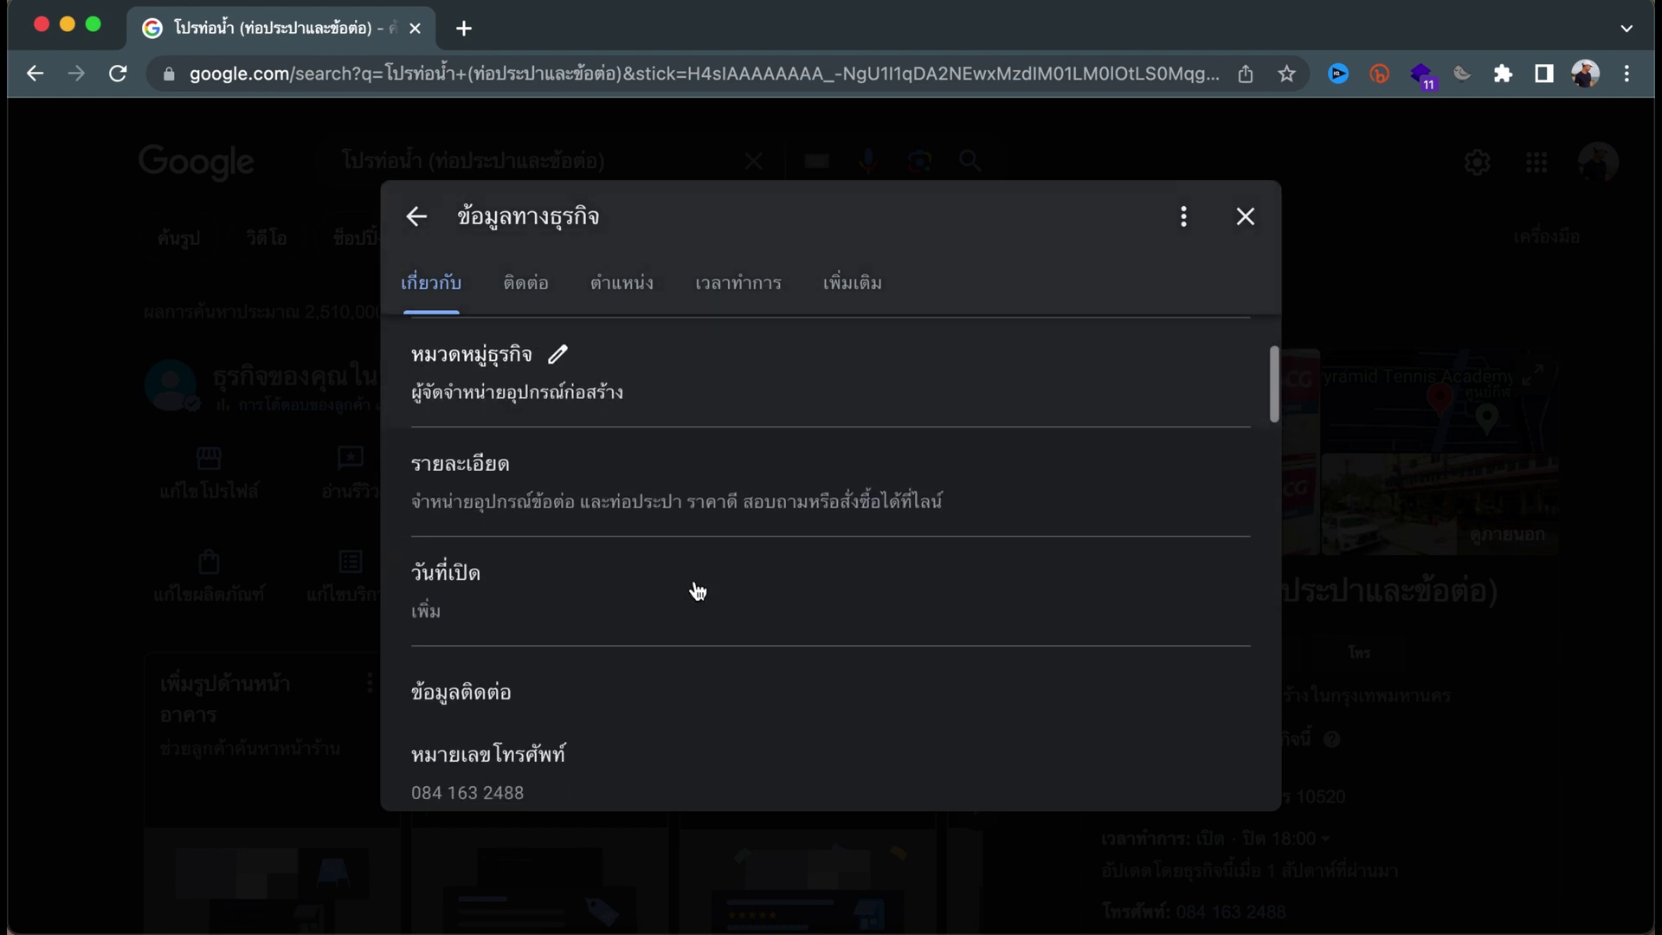
pyautogui.scroll(-2, 725, 495)
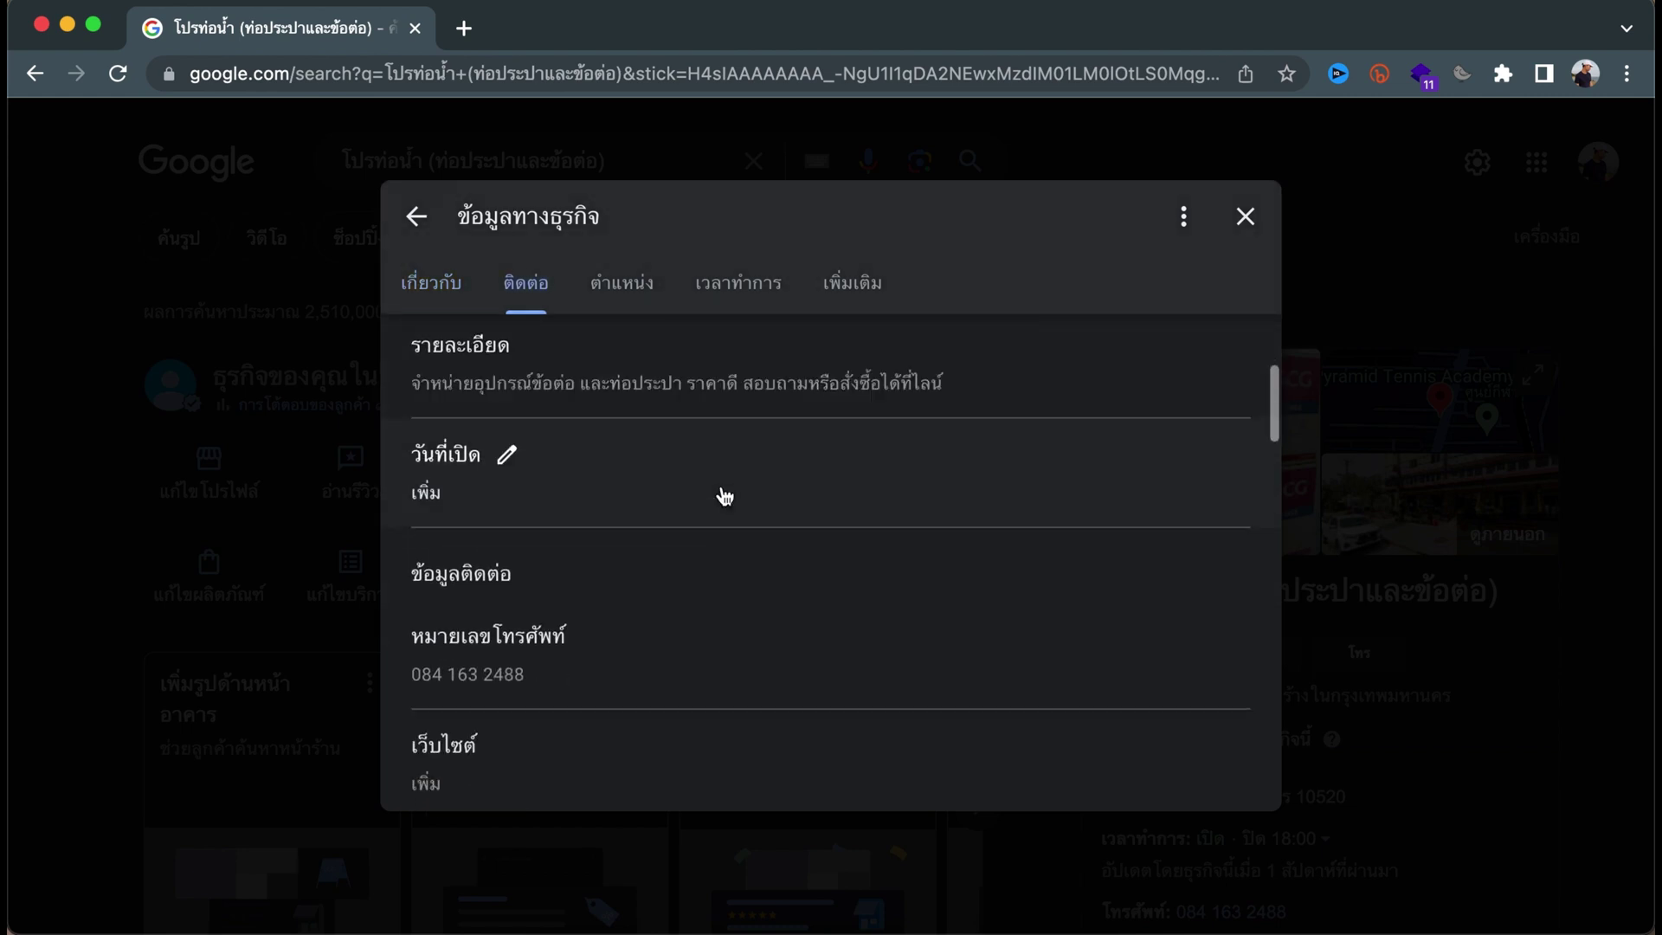
pyautogui.scroll(-3, 694, 602)
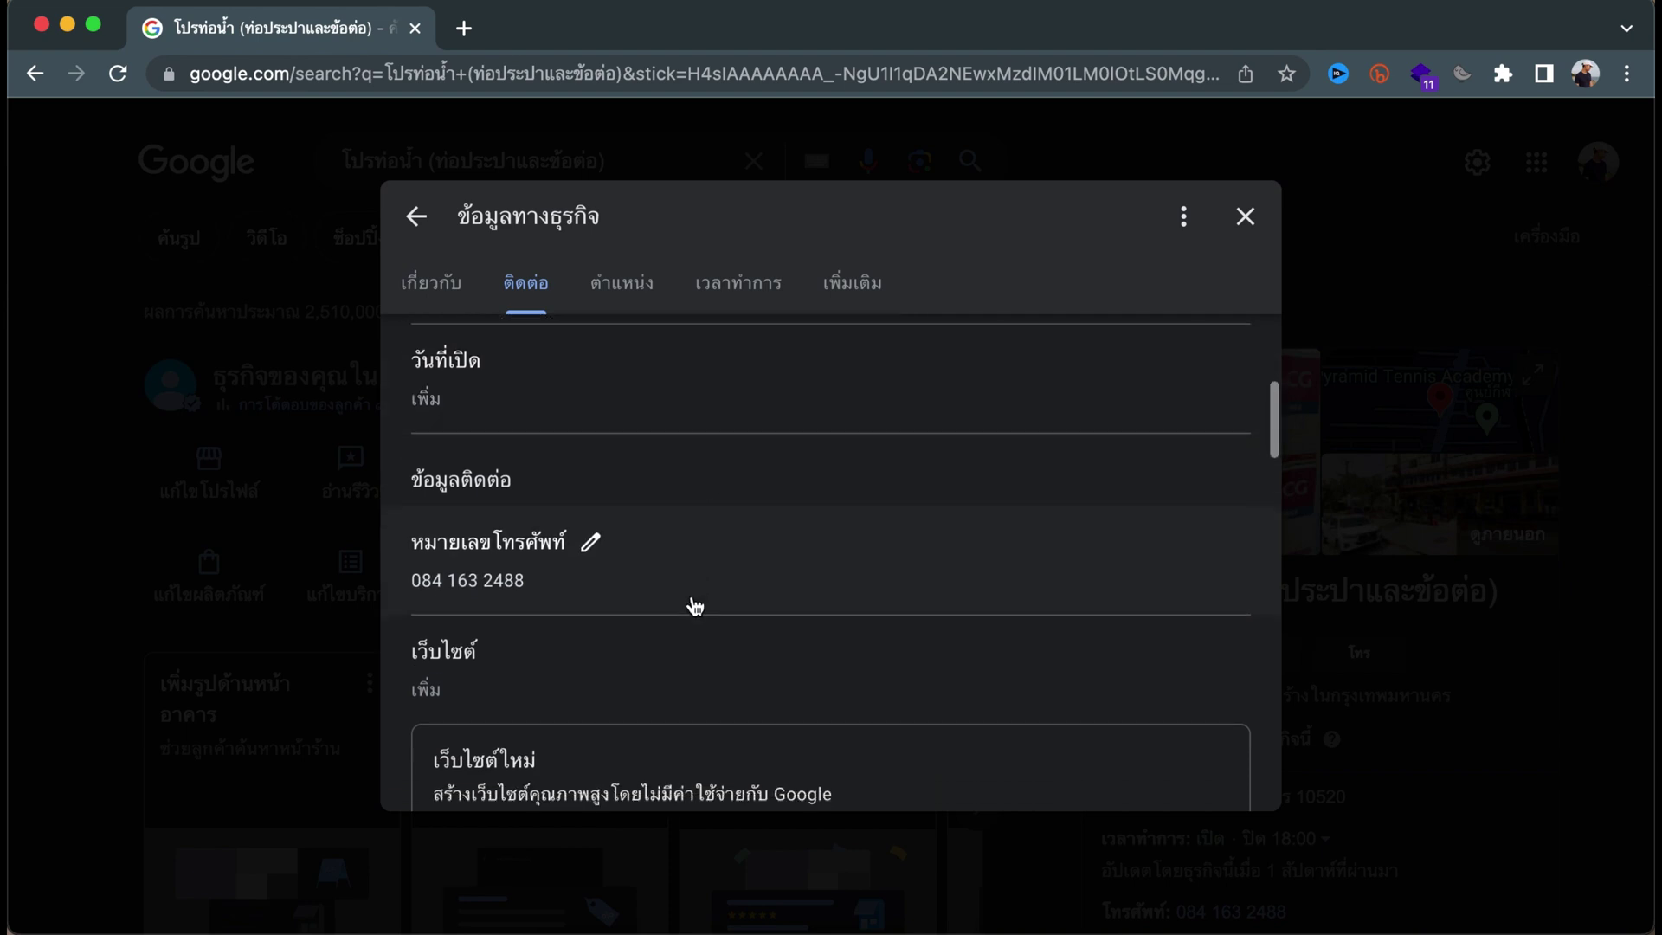
pyautogui.scroll(-6, 695, 606)
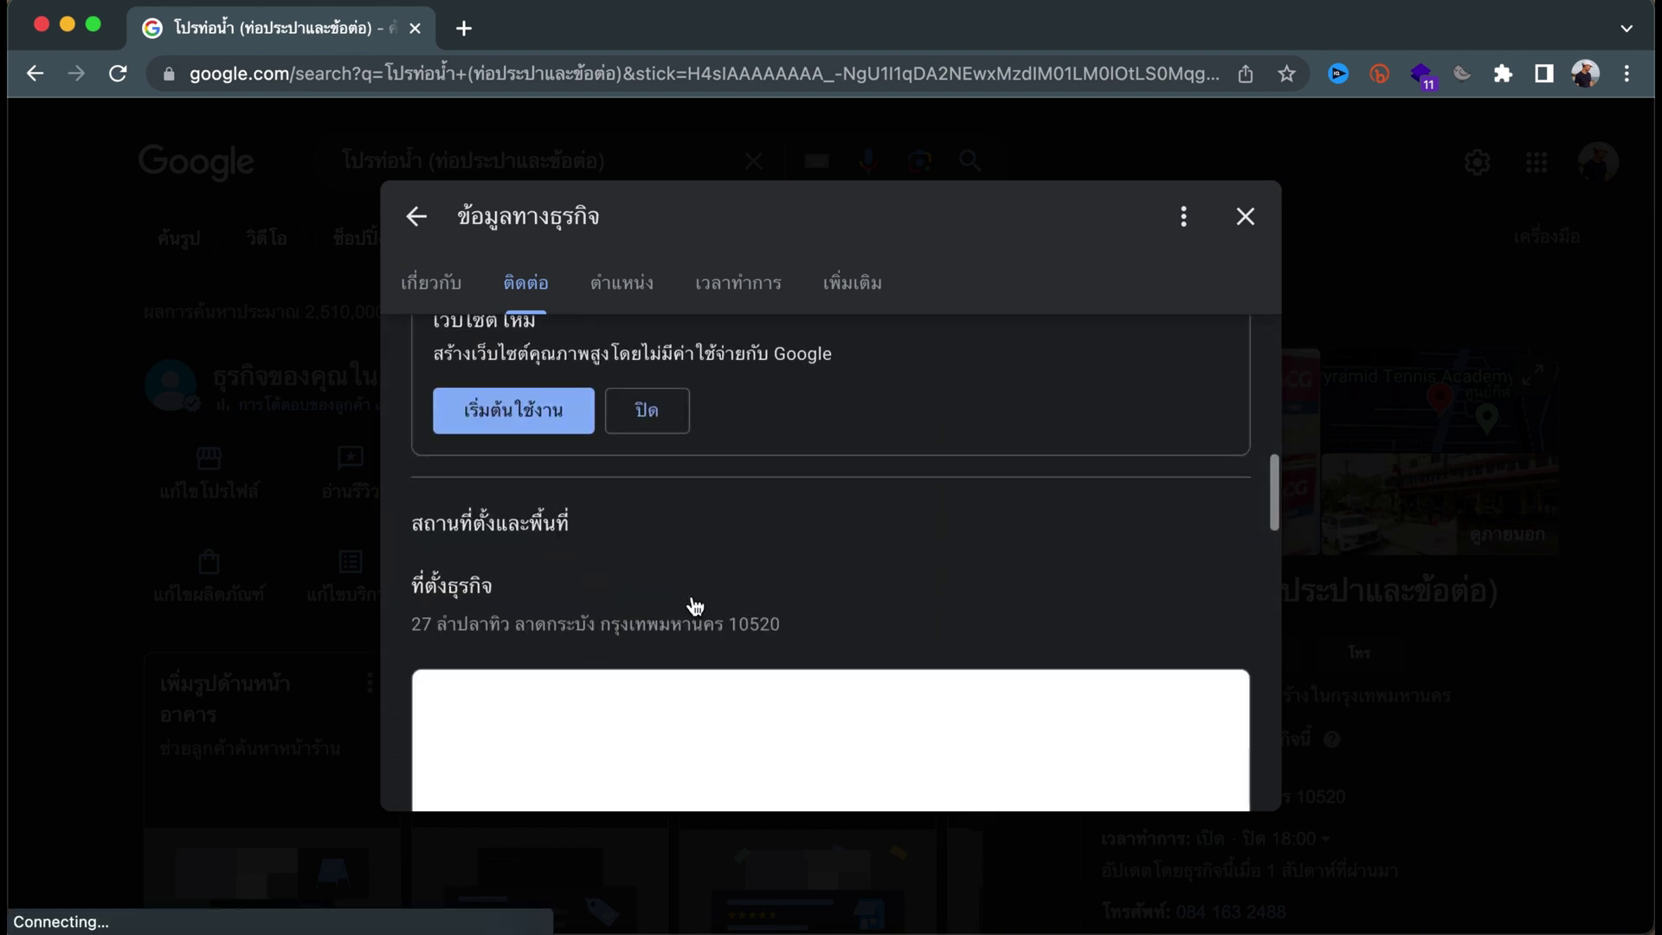
# Review the regular, holiday and additional hours and the extra attributes, and close the business information
pyautogui.scroll(-5, 696, 606)
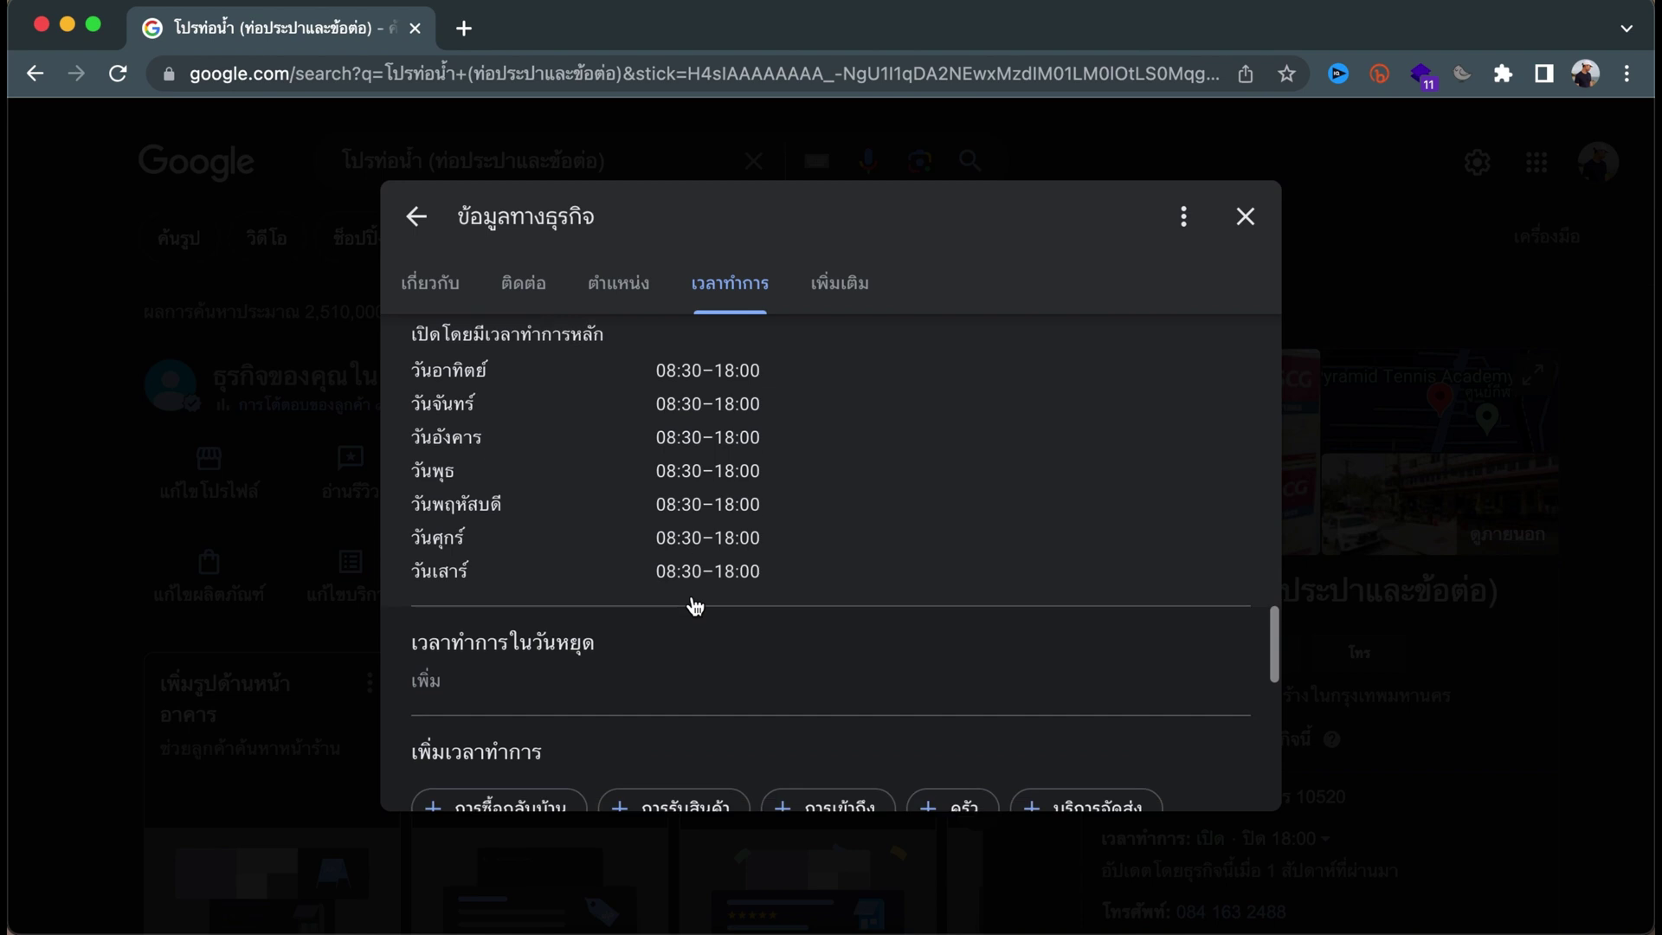
pyautogui.scroll(-1, 695, 606)
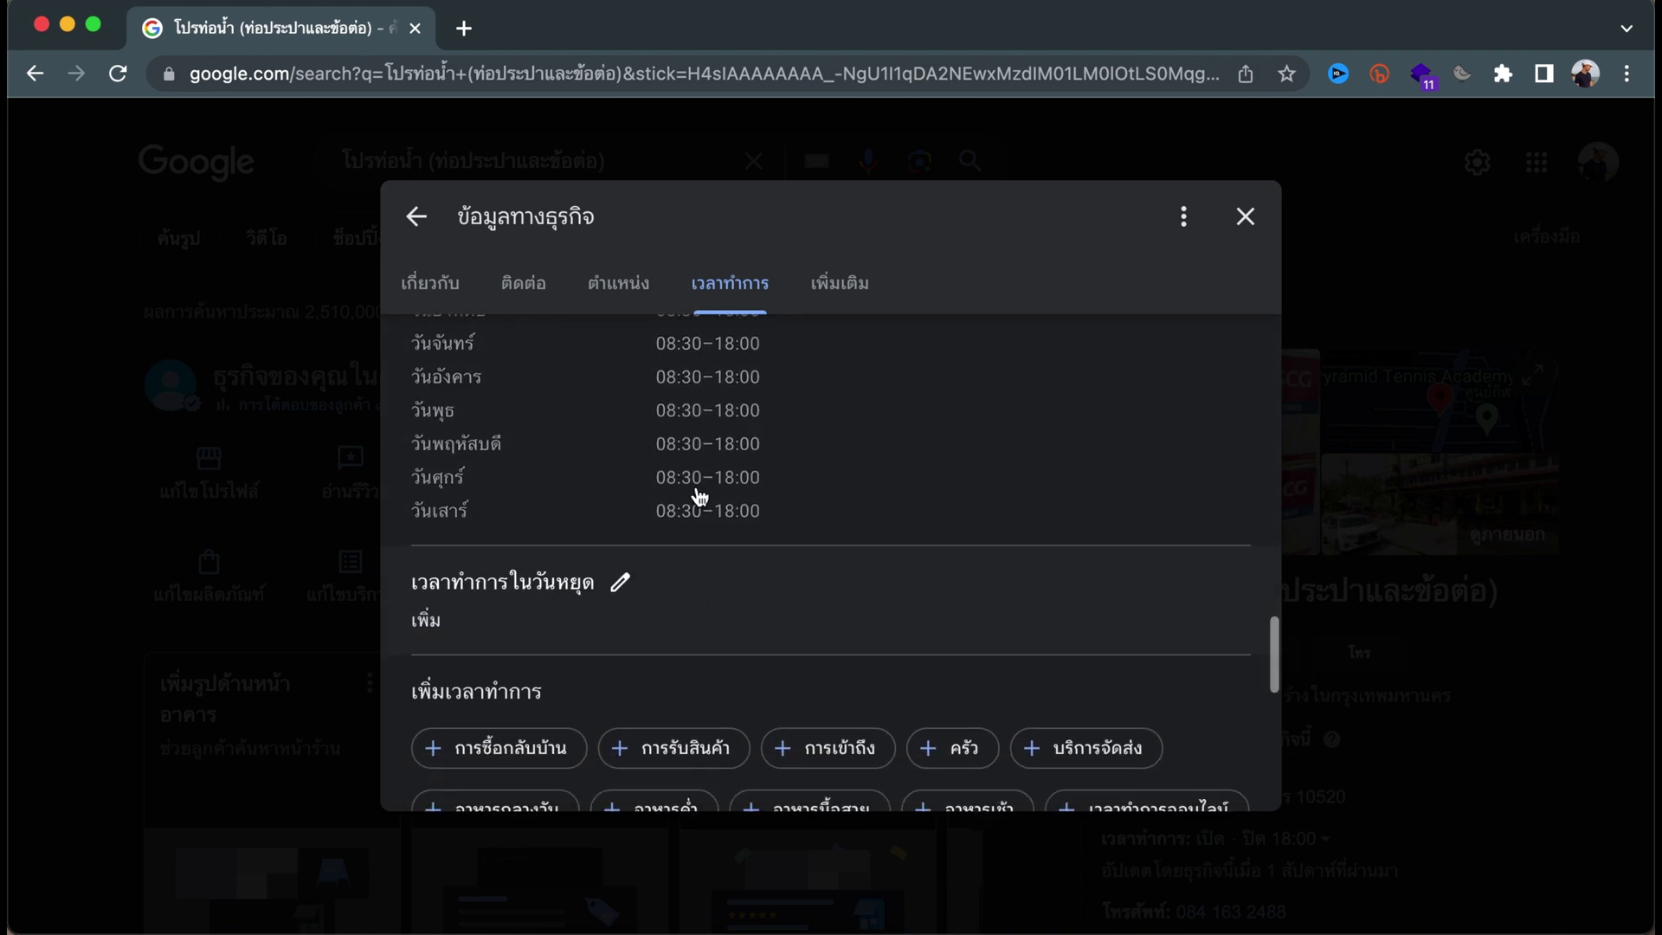
pyautogui.scroll(-3, 775, 582)
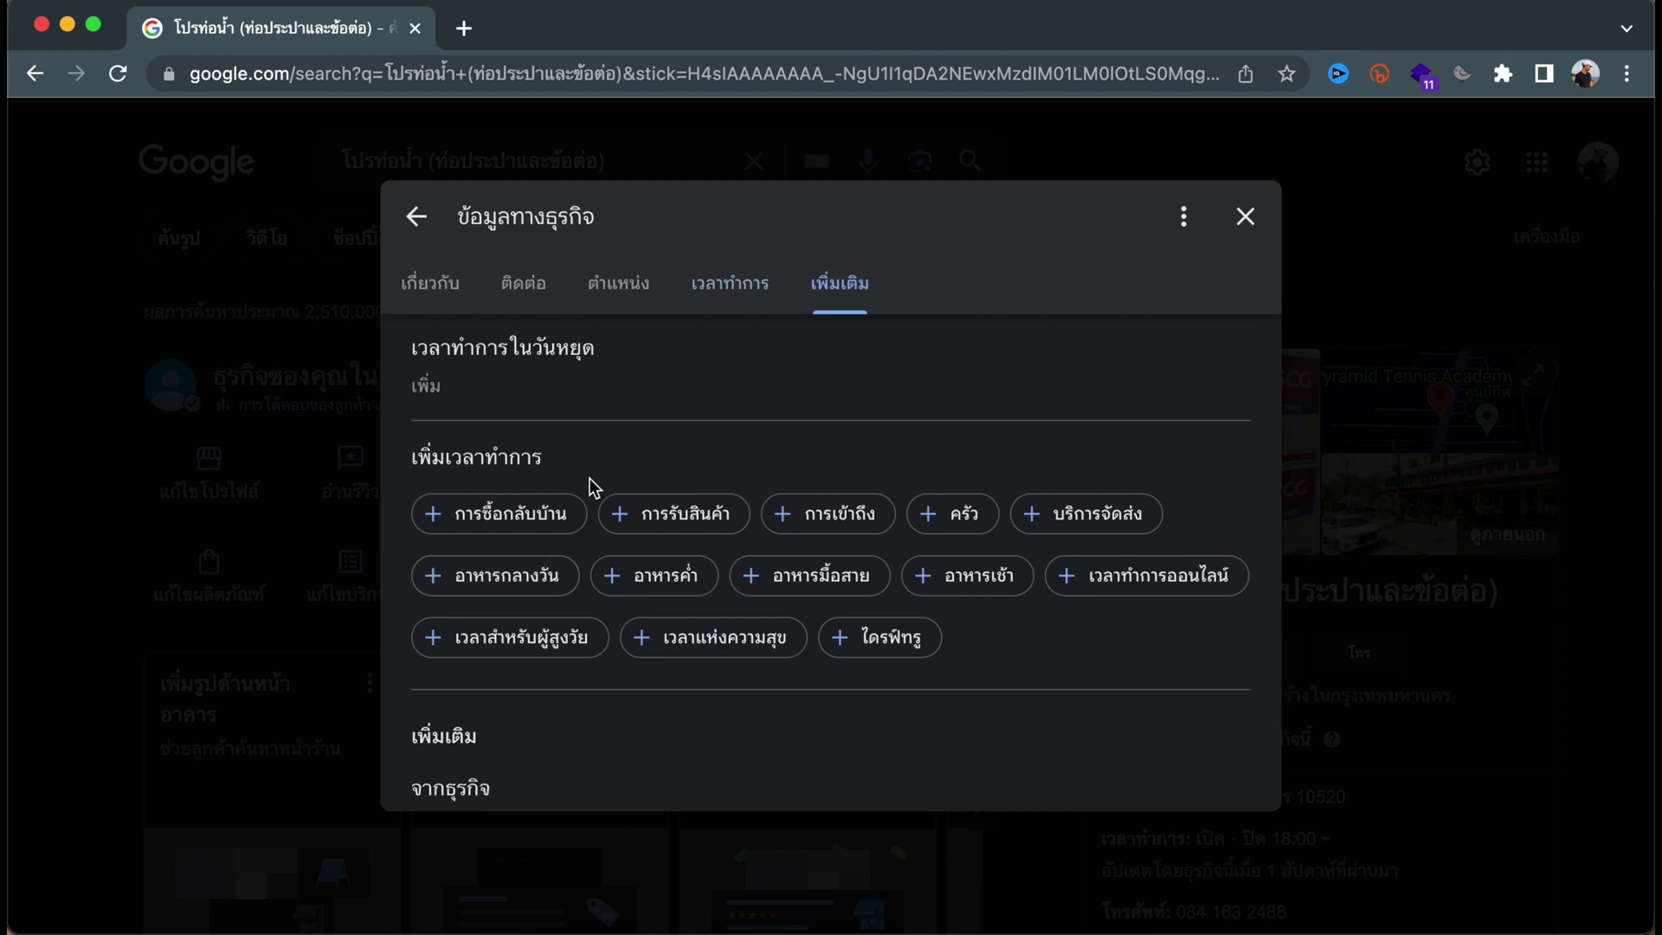
pyautogui.scroll(-1, 590, 482)
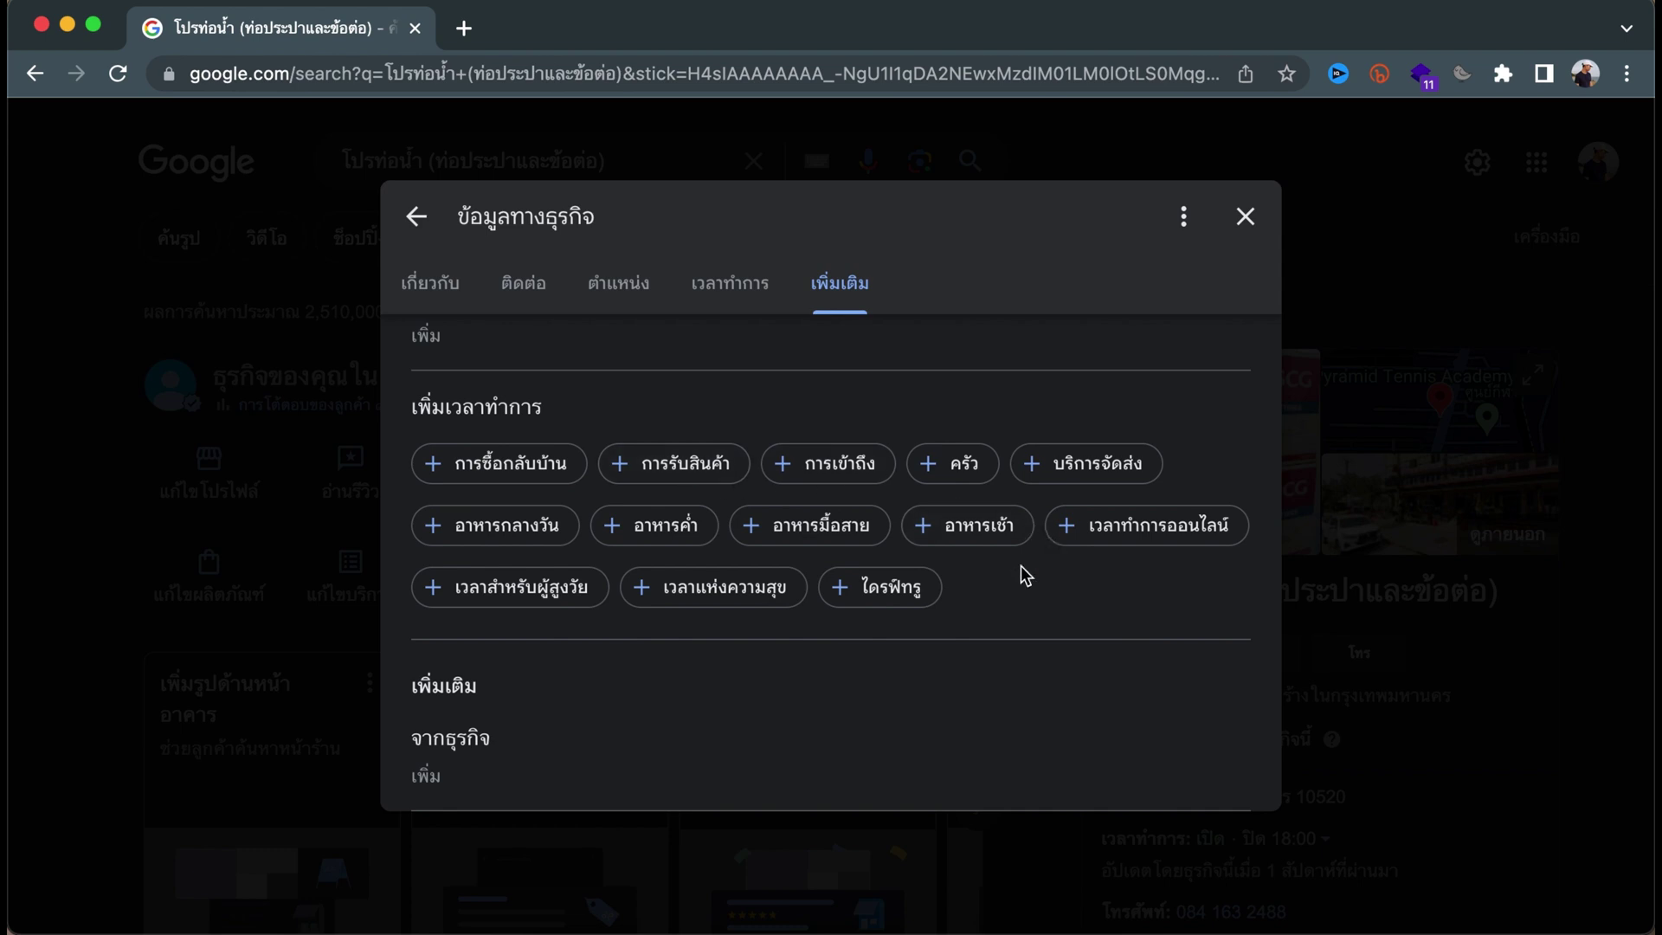
pyautogui.scroll(-5, 1024, 571)
pyautogui.scroll(-2, 1024, 575)
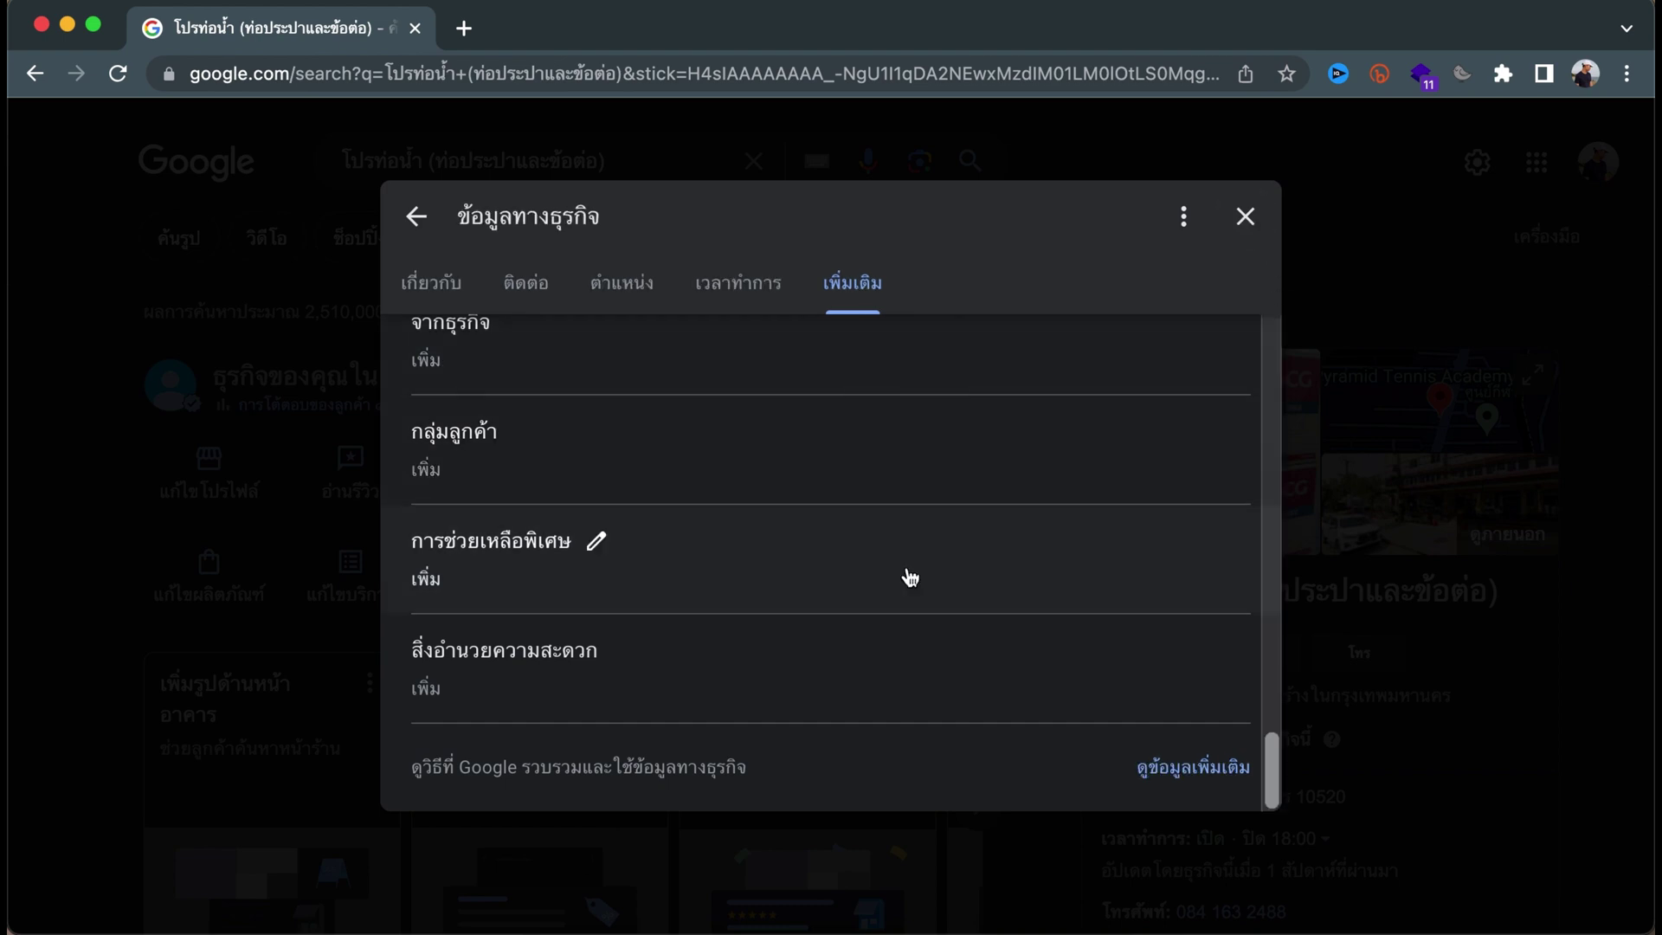
pyautogui.scroll(2, 995, 546)
pyautogui.click(1246, 216)
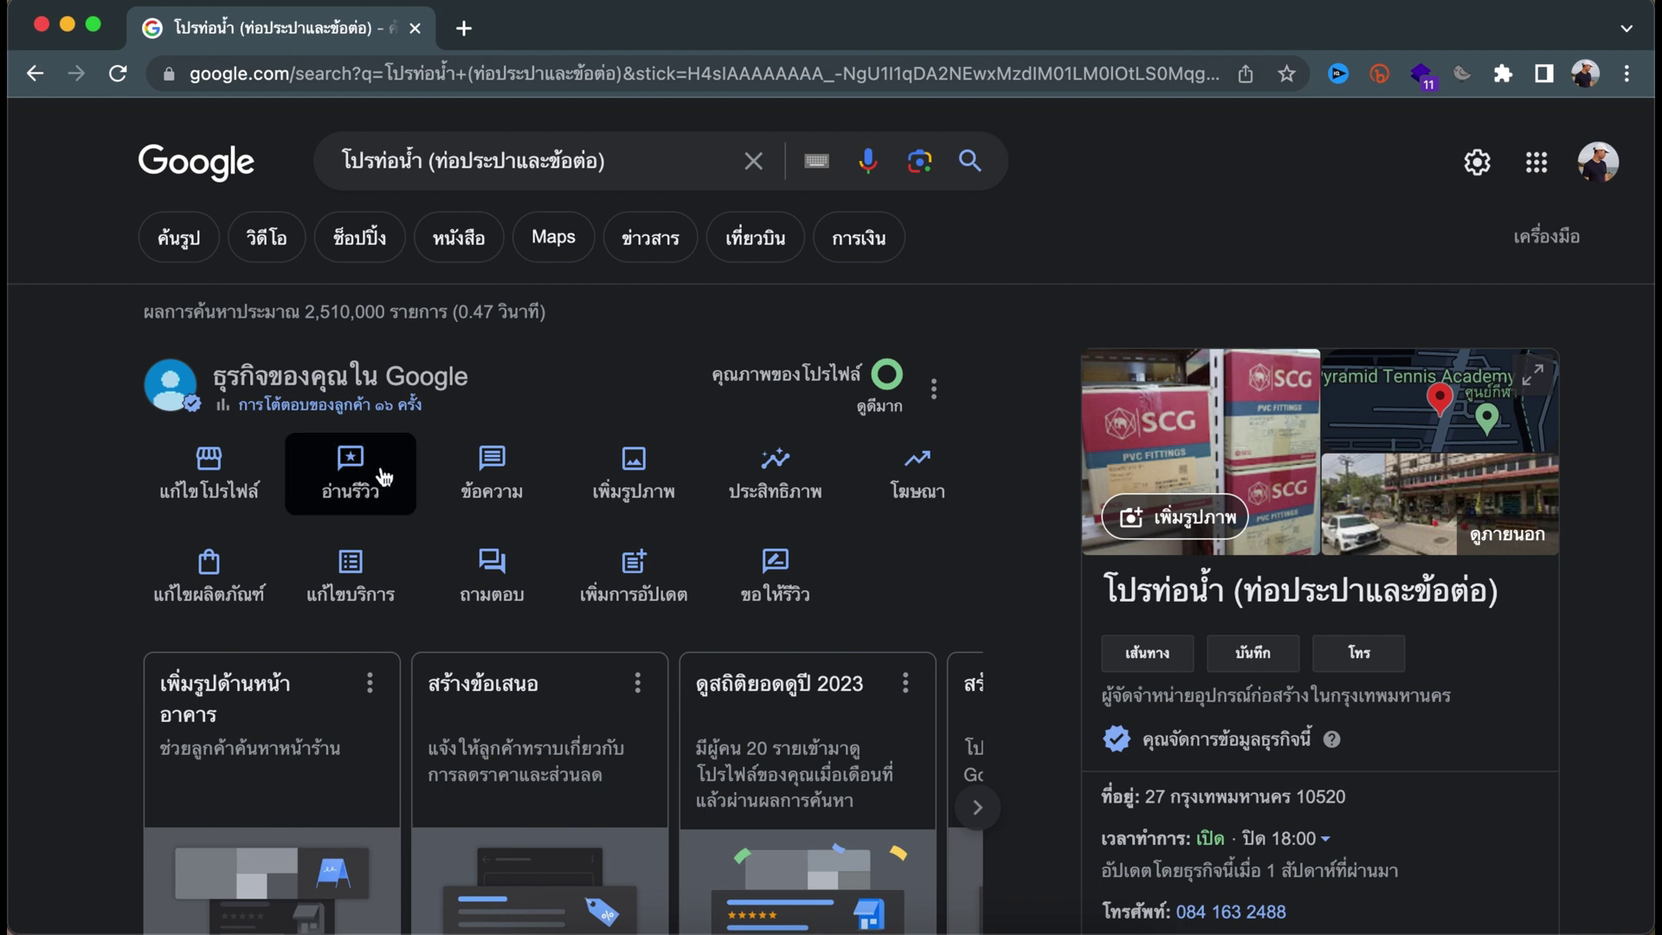
# View the business profile's customer reviews and its chat activation page, closing each one
pyautogui.click(383, 476)
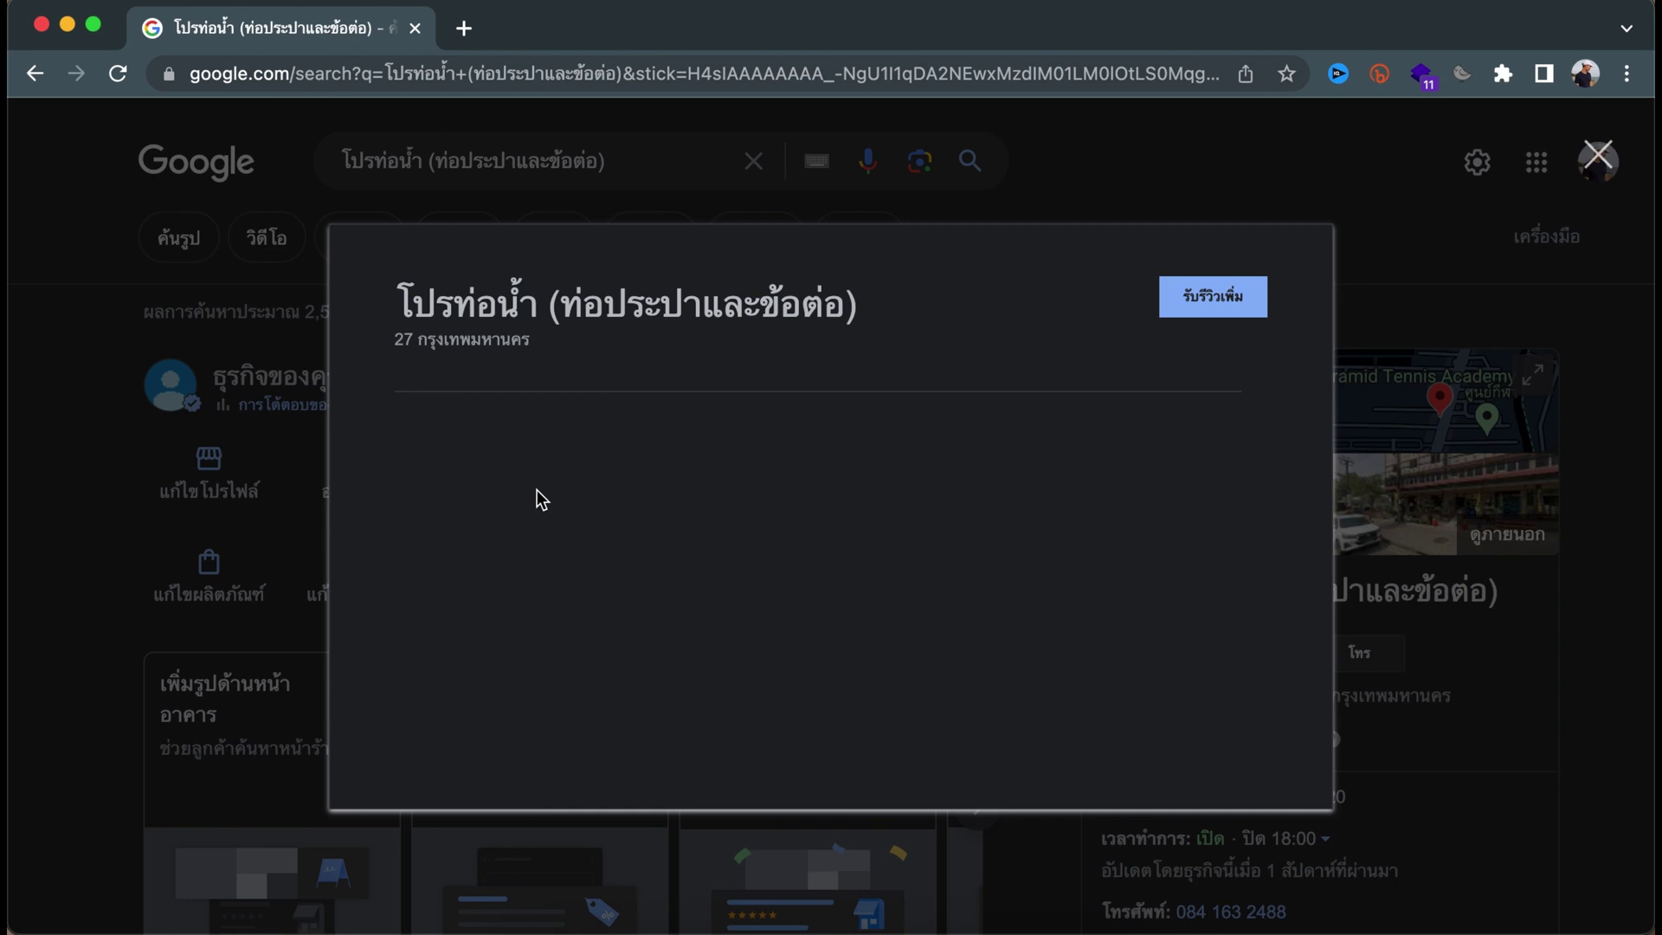
pyautogui.click(1610, 158)
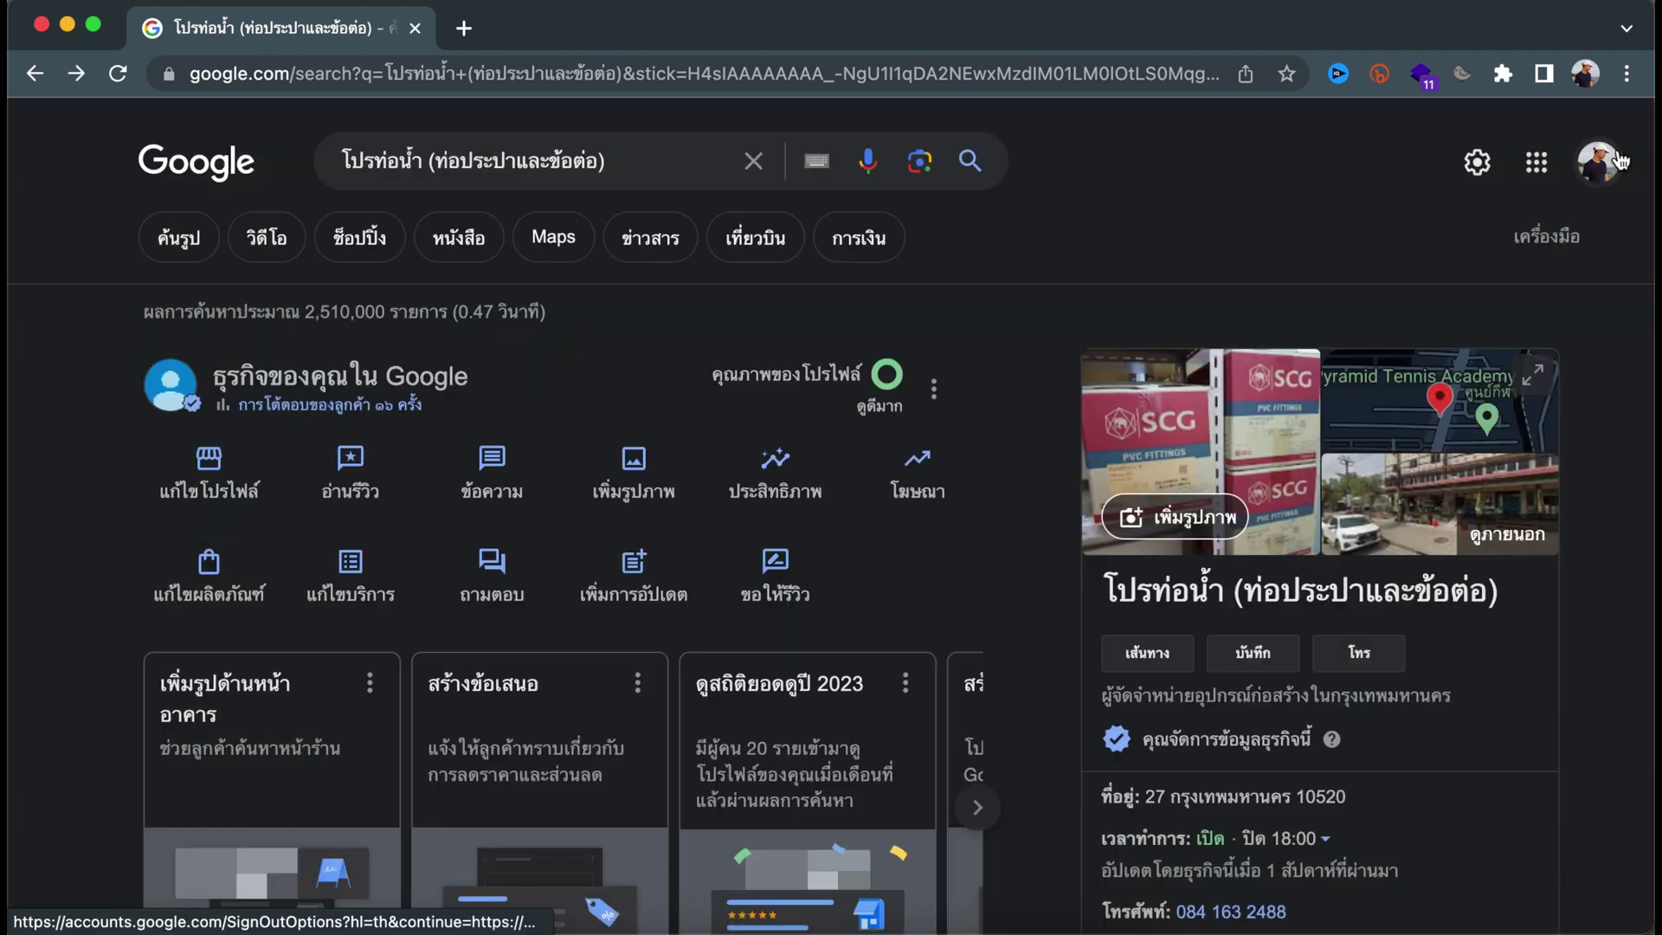
pyautogui.click(524, 487)
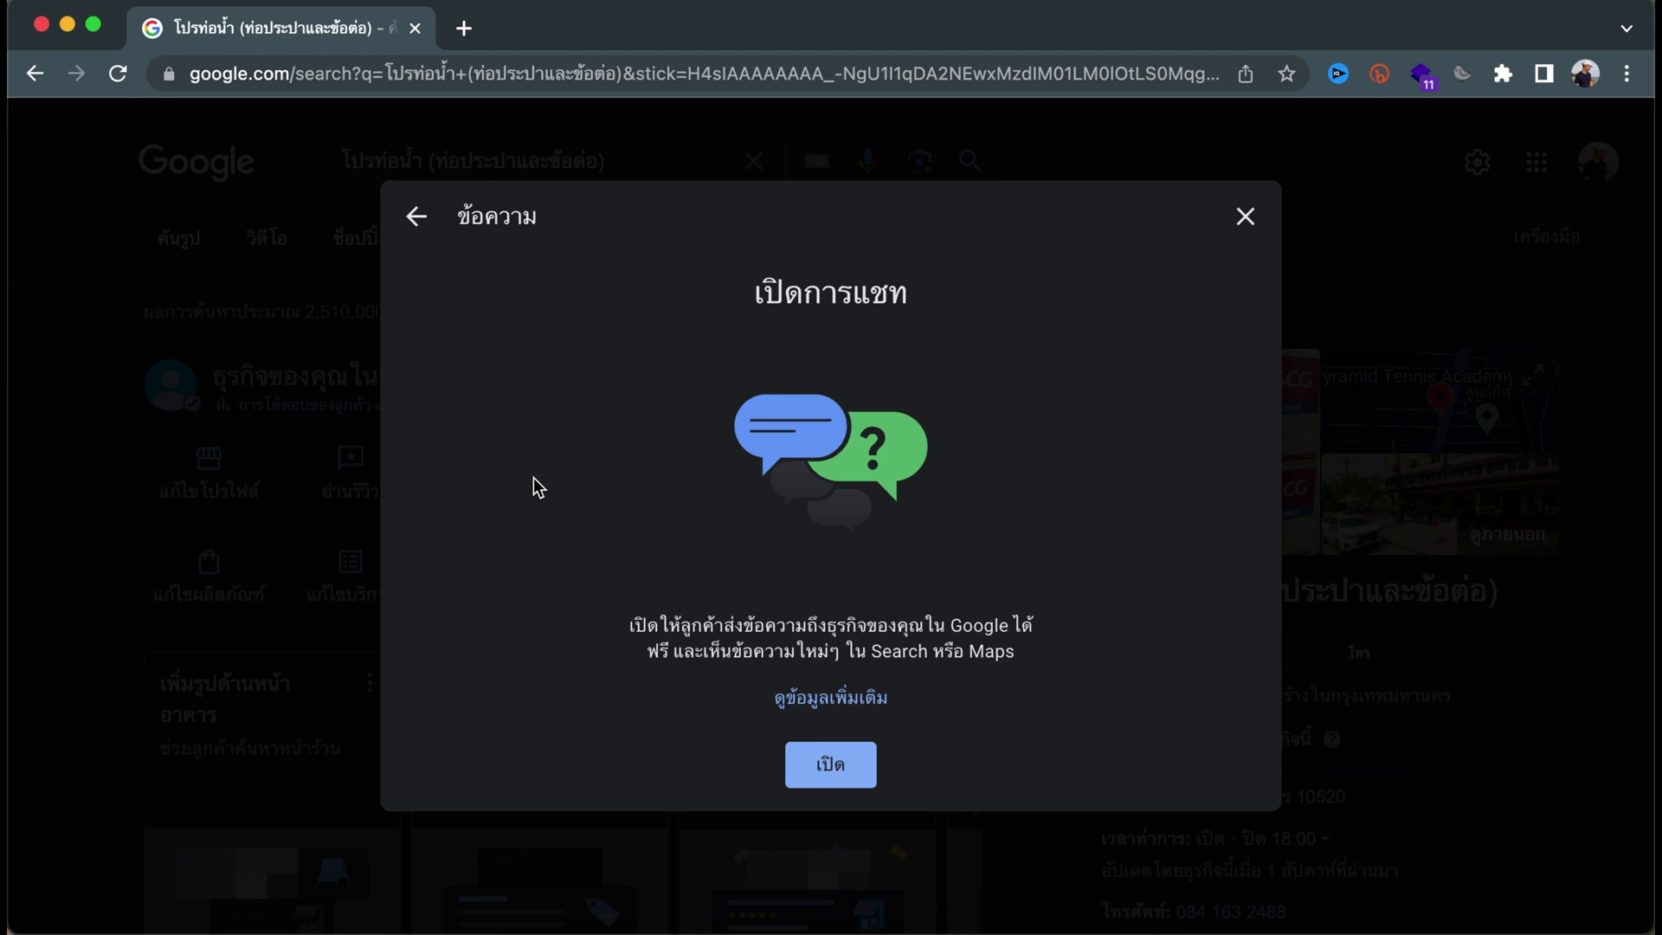
pyautogui.click(1243, 218)
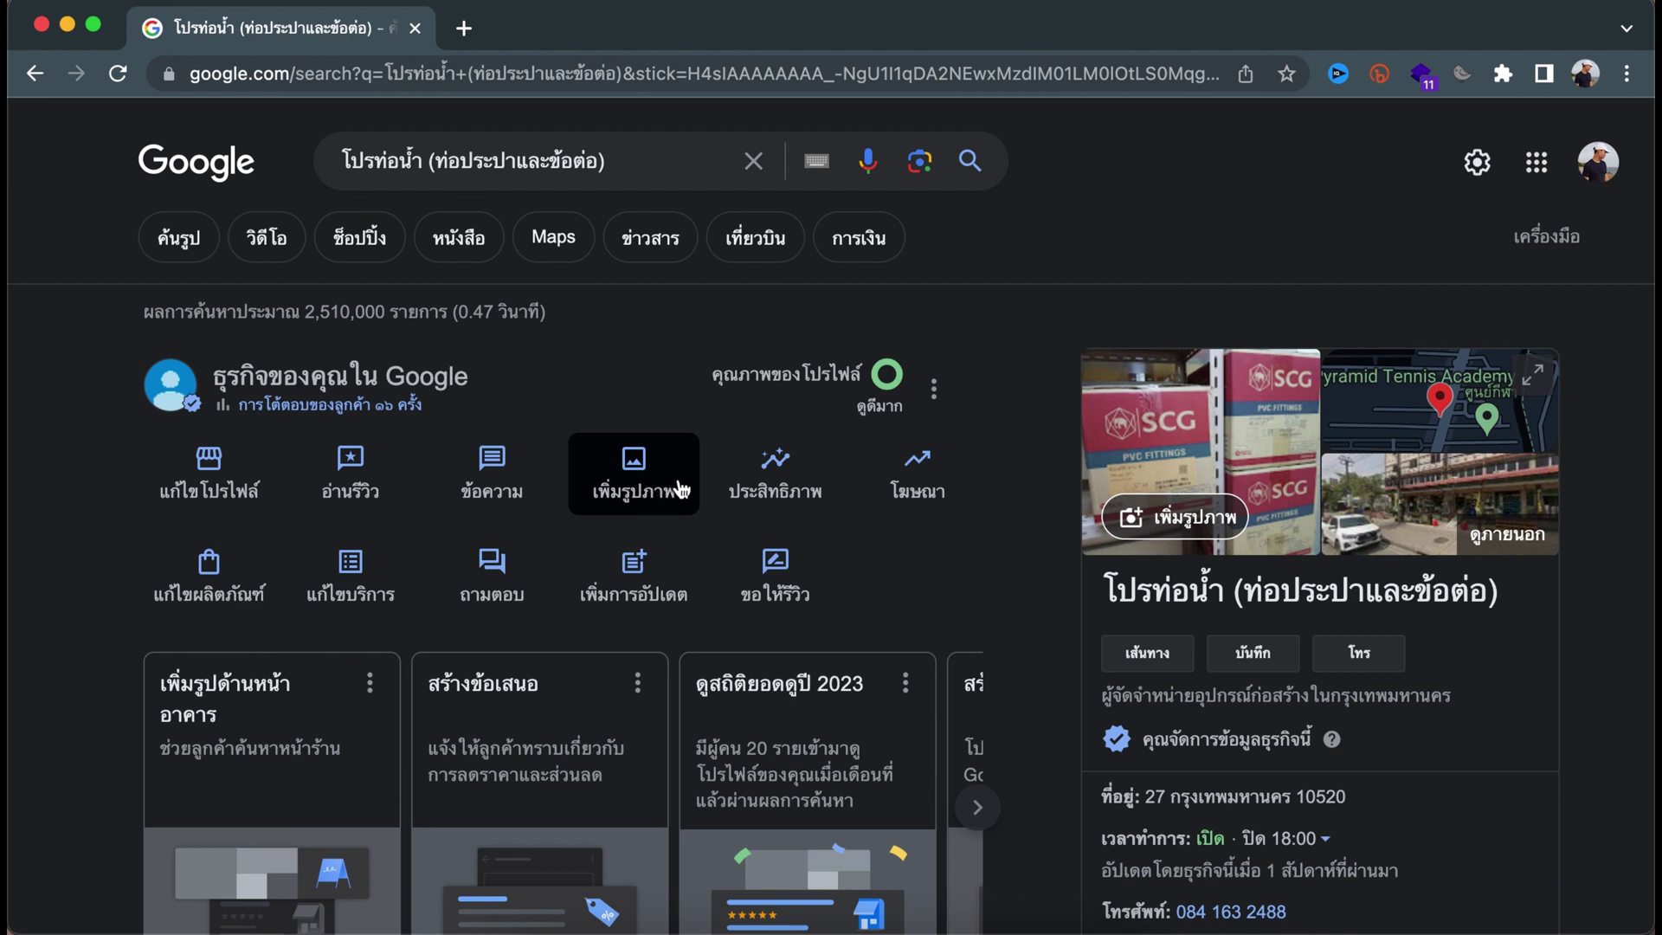
# Look at the options for adding a photo, logo or cover image, and leave without uploading
pyautogui.click(651, 475)
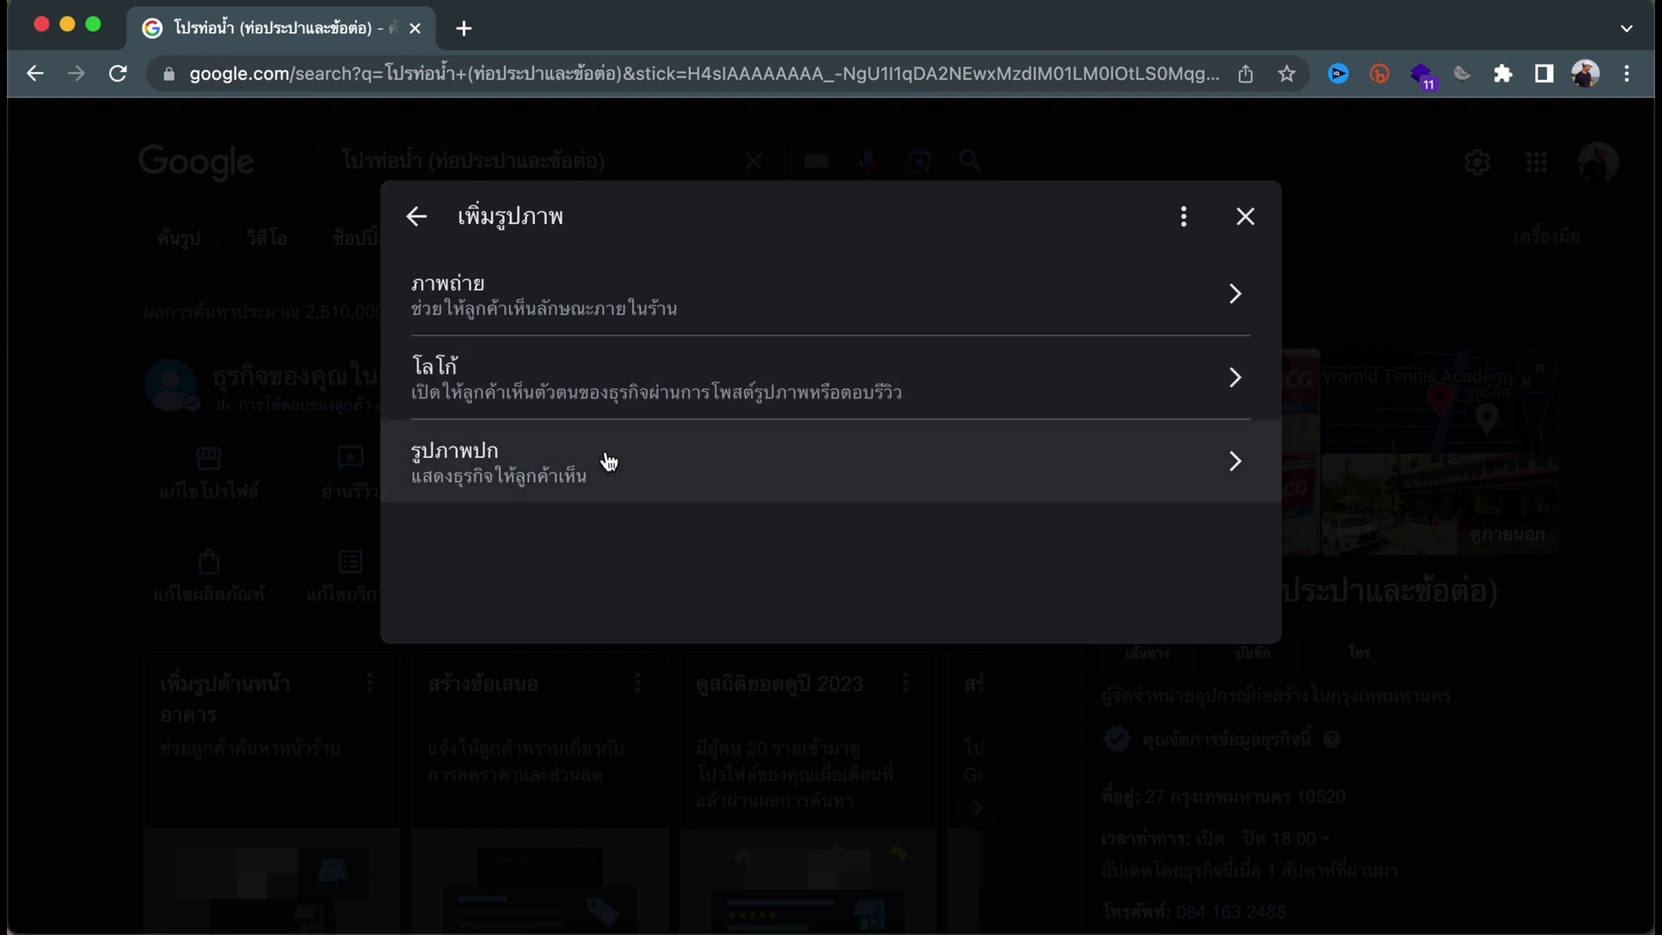
pyautogui.click(1245, 217)
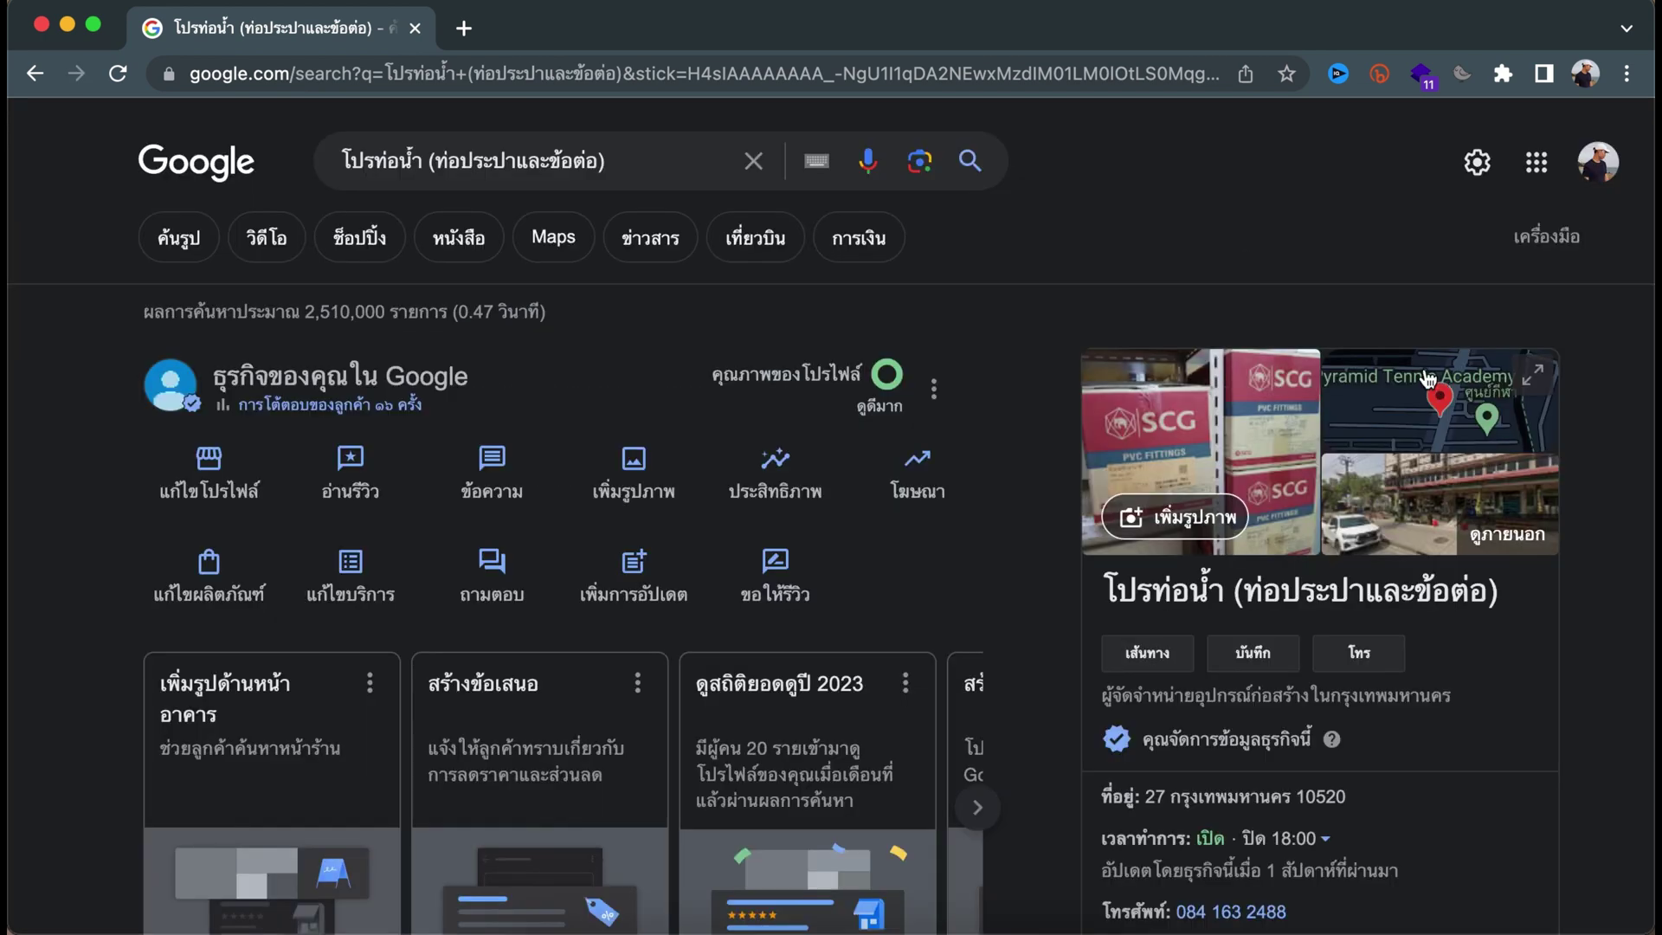
pyautogui.click(708, 452)
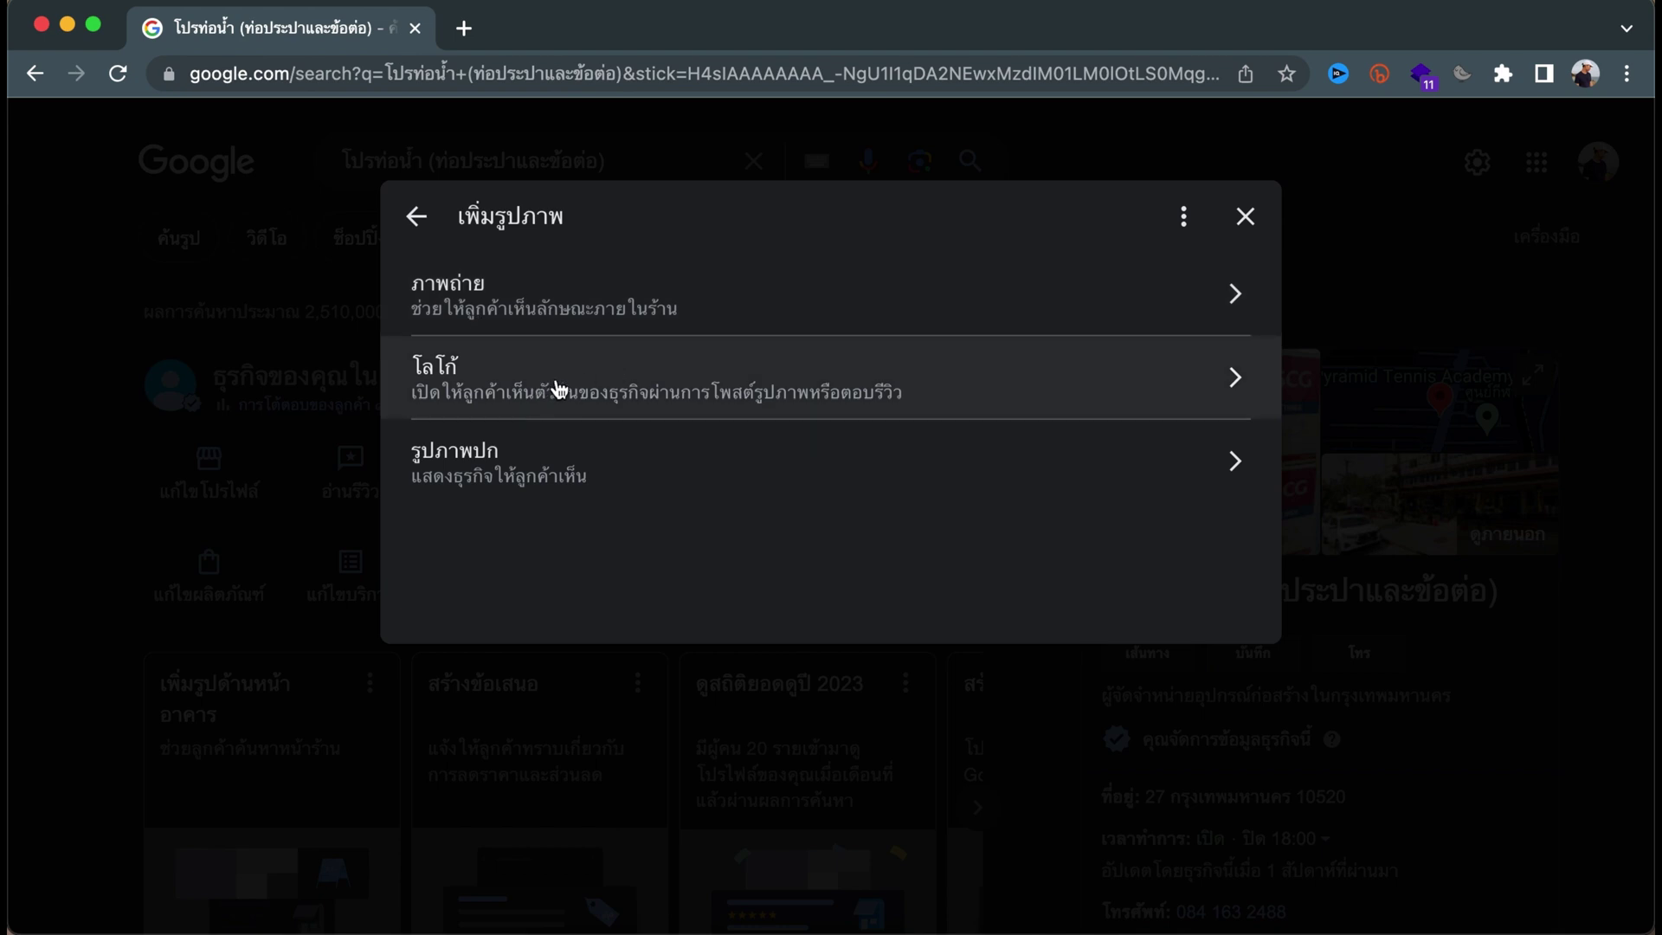
pyautogui.click(1247, 224)
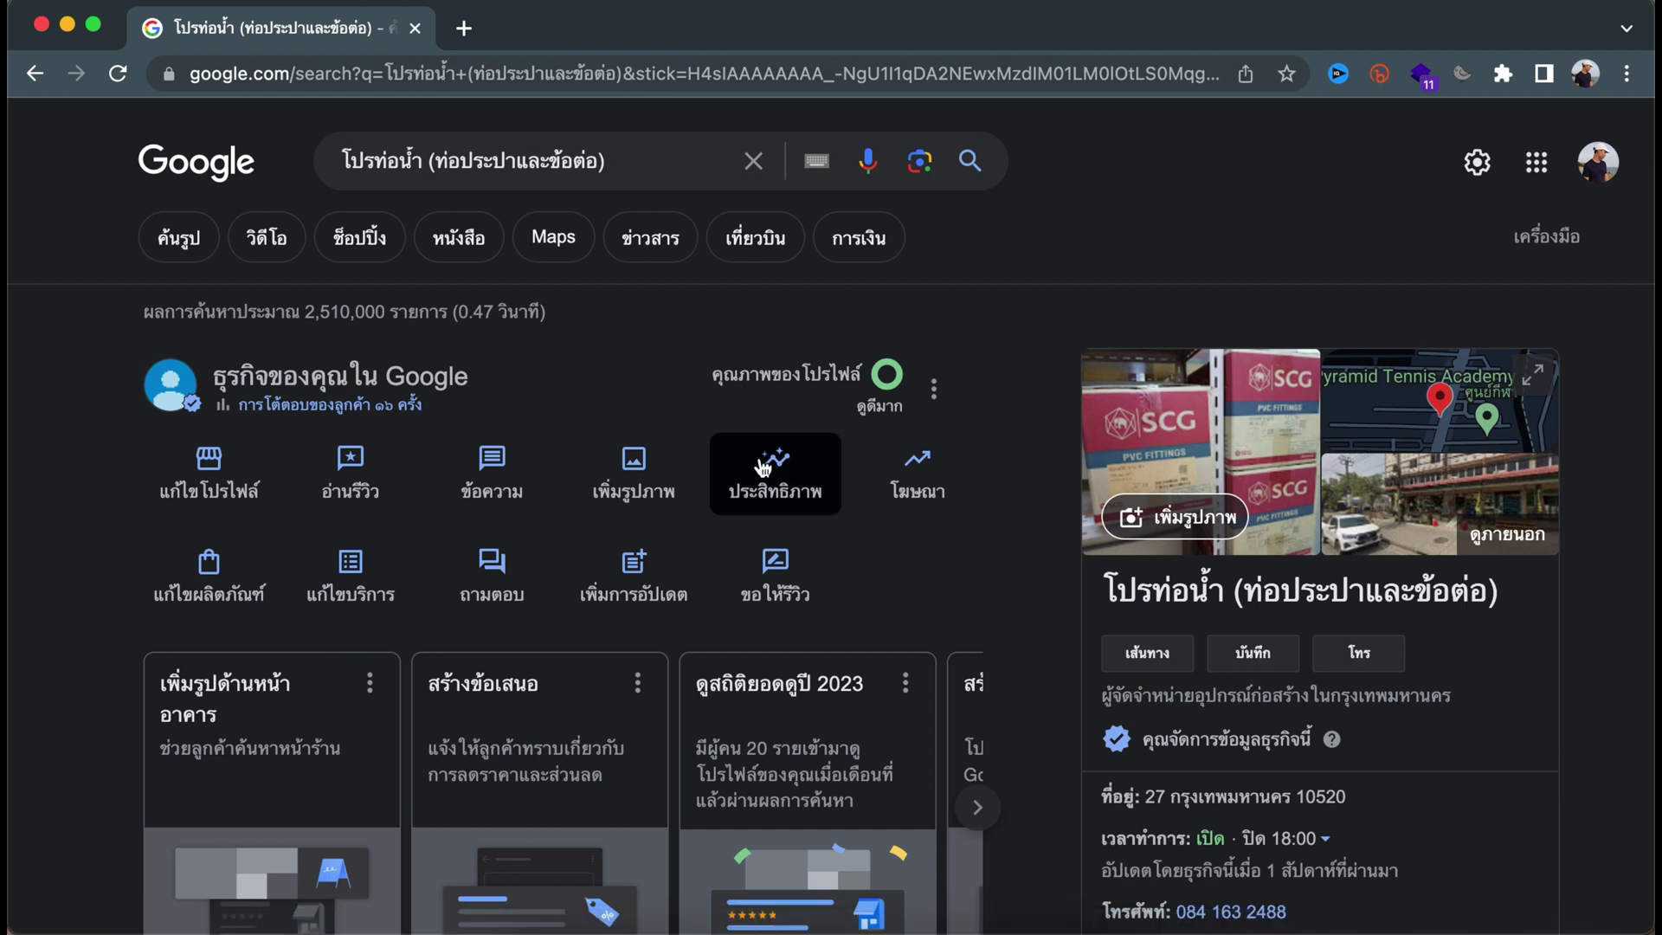
# Open the profile's performance report and examine the overview and calls charts
pyautogui.click(784, 472)
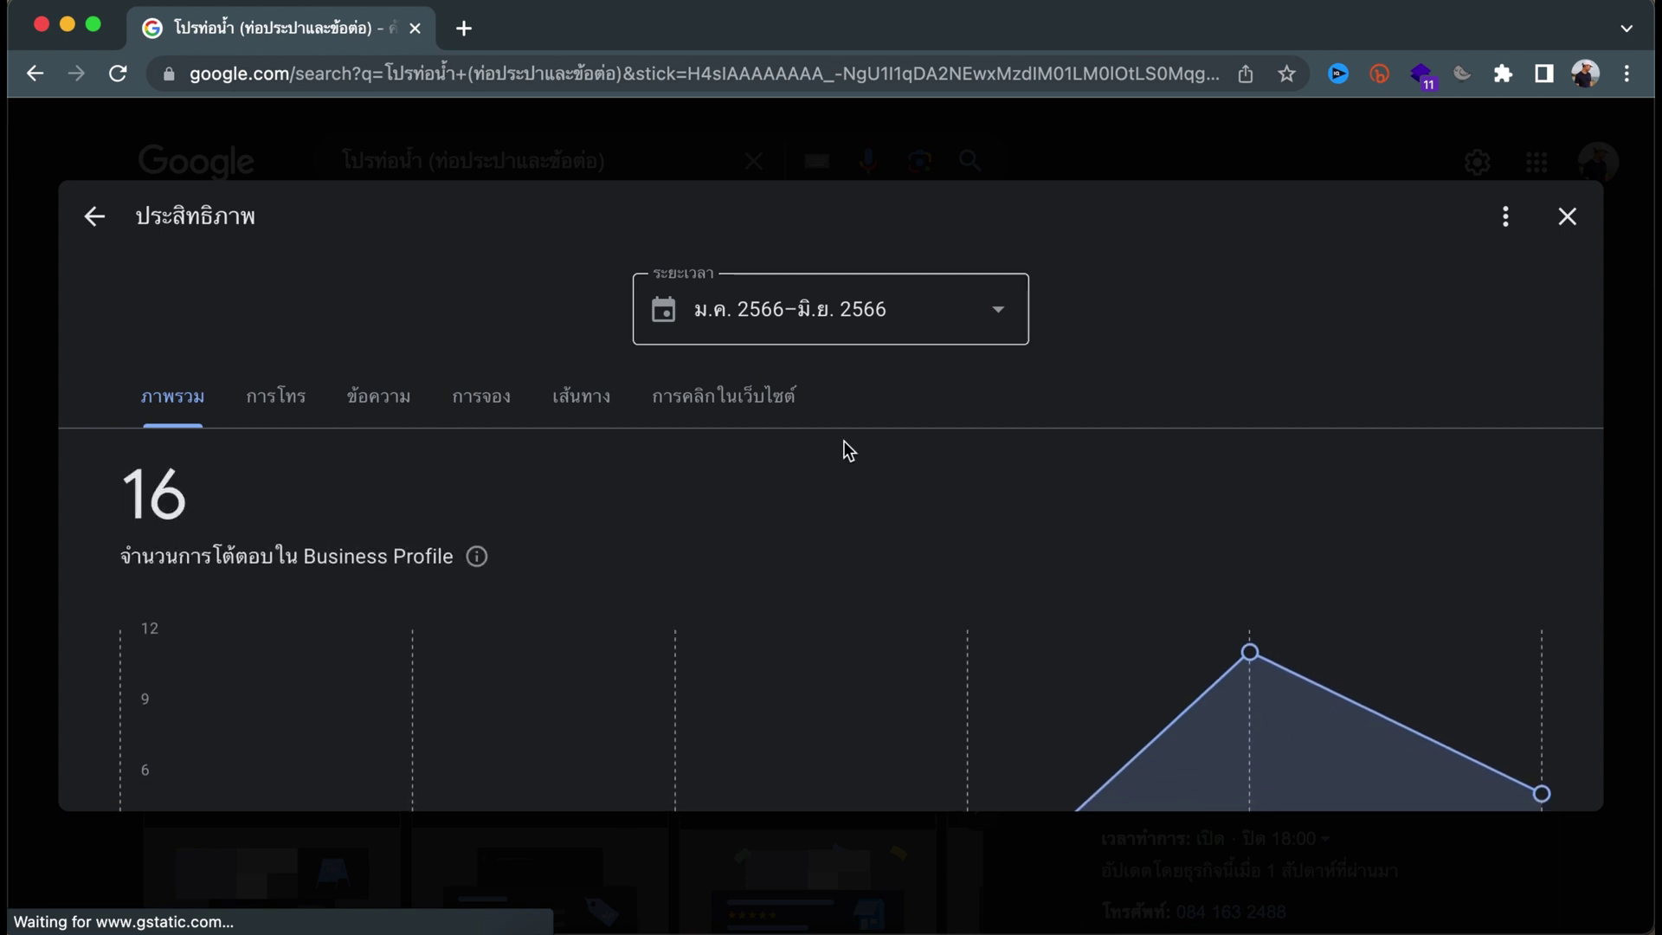
pyautogui.scroll(-2, 511, 456)
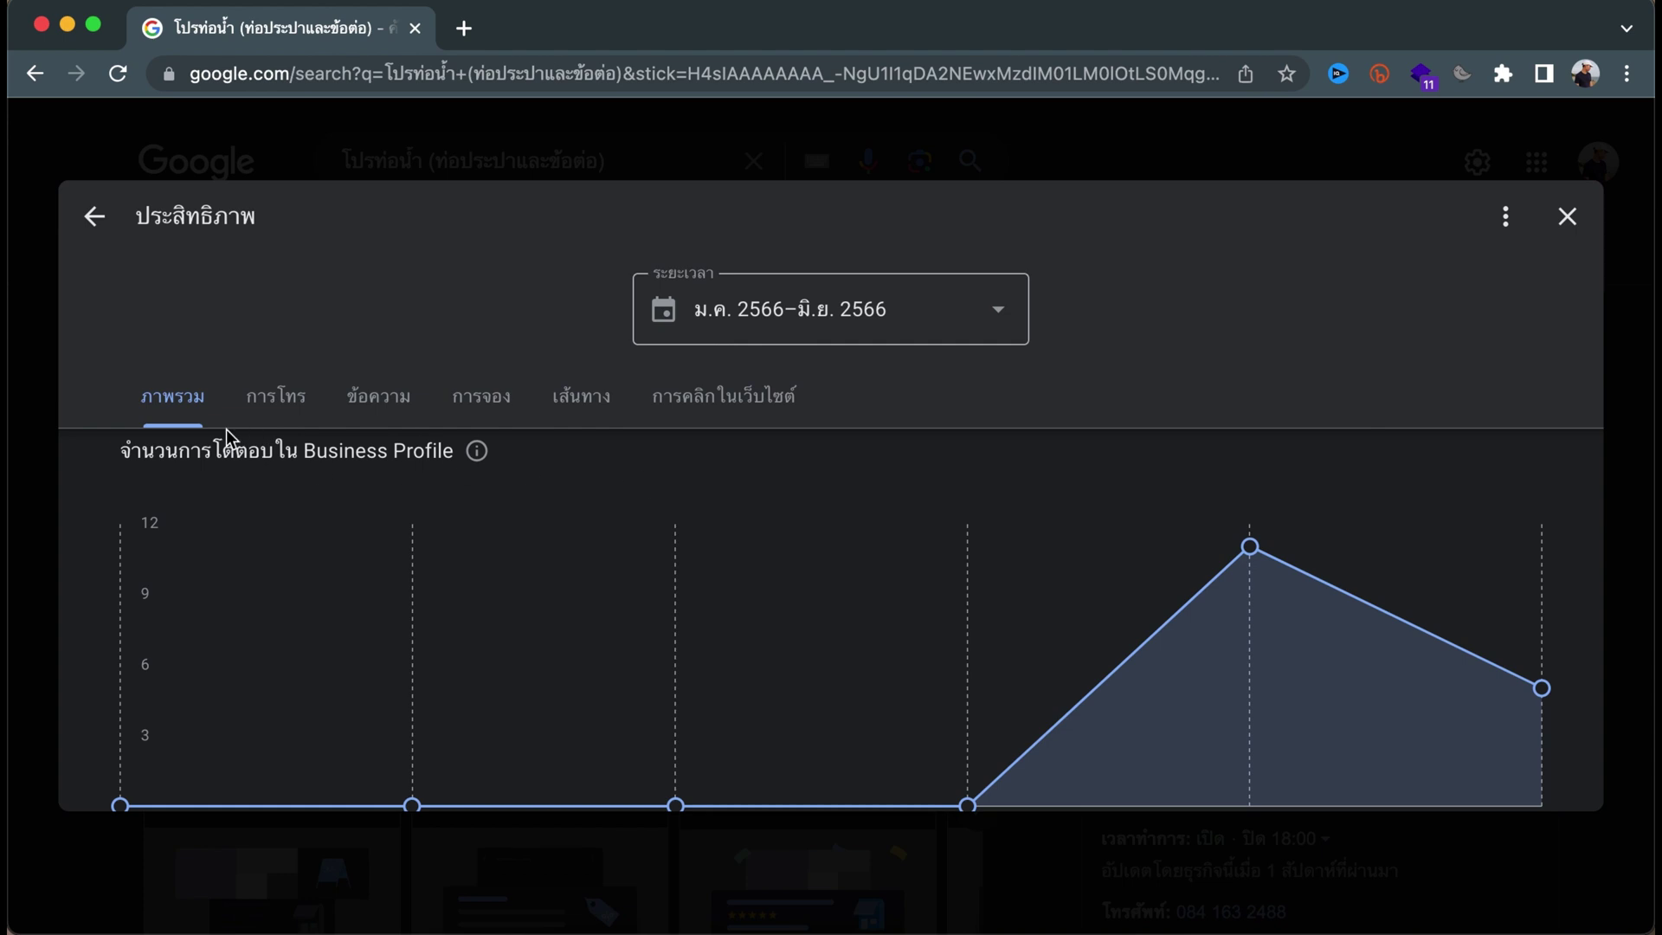
pyautogui.scroll(2, 587, 569)
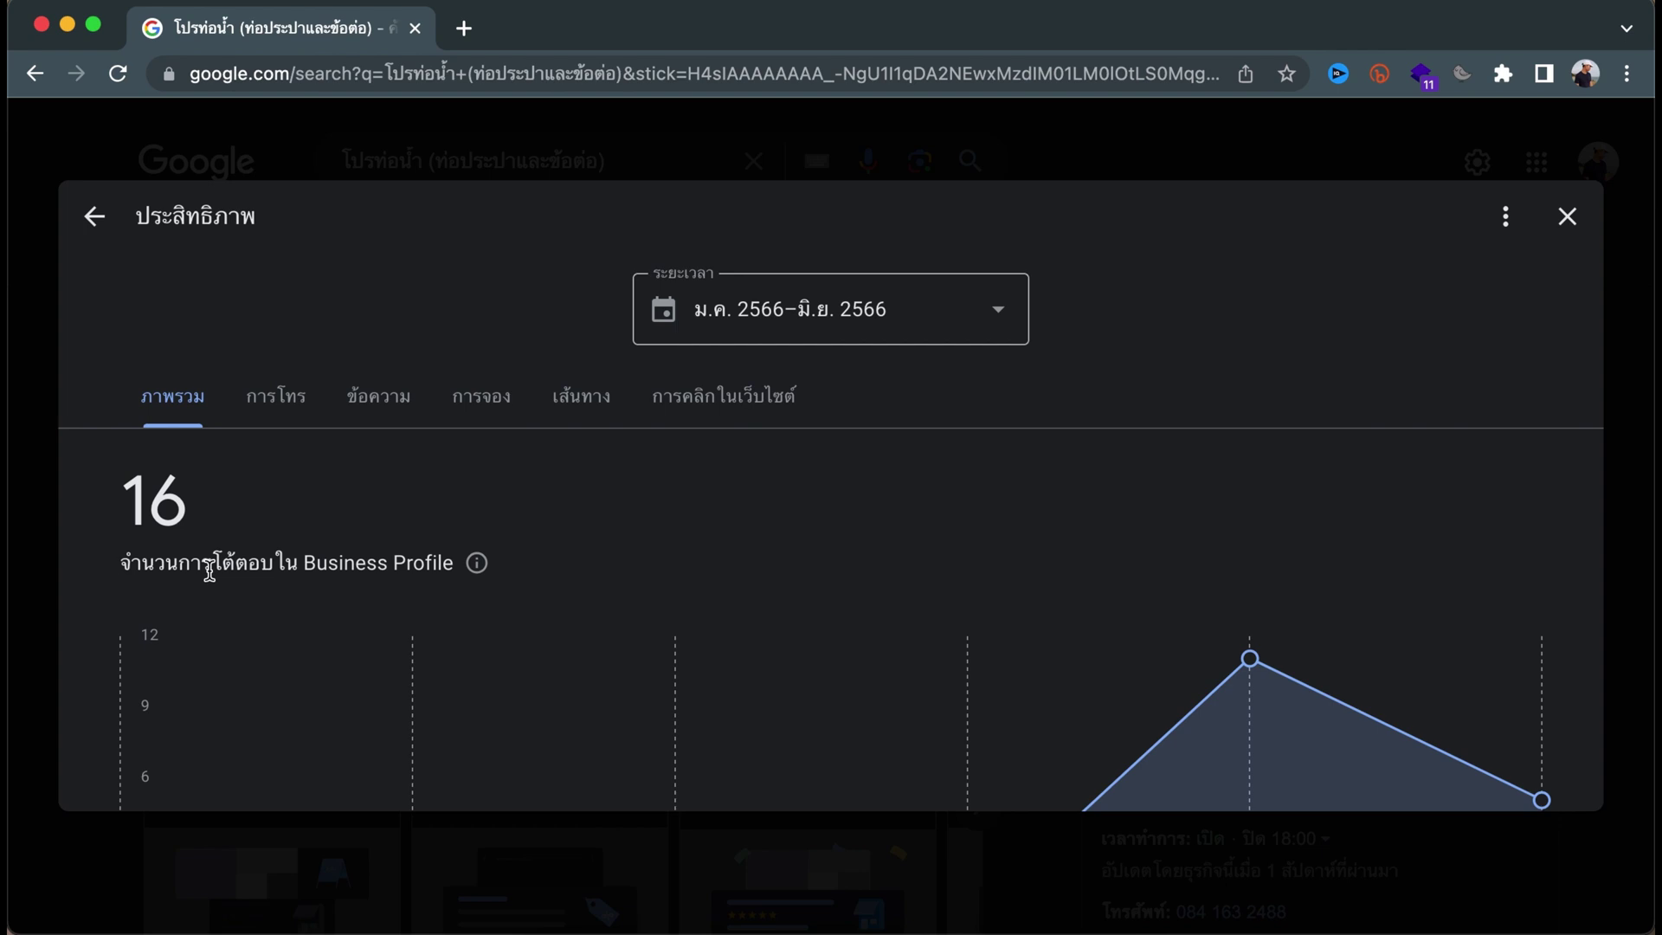
pyautogui.click(279, 401)
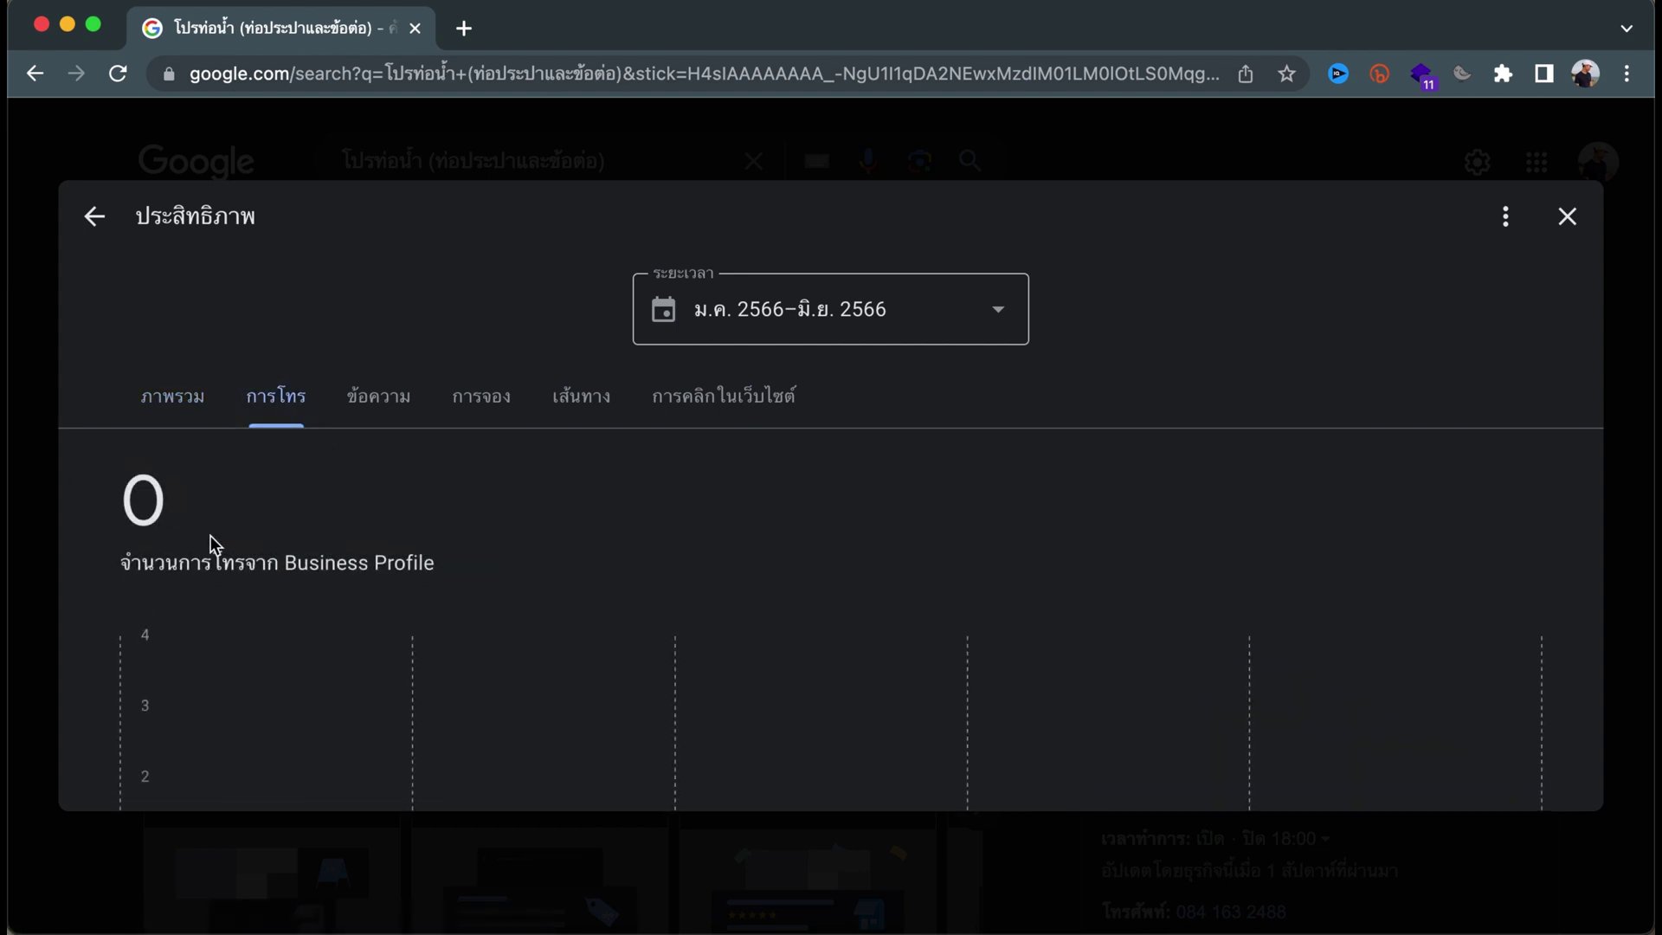
pyautogui.scroll(-5, 210, 535)
pyautogui.scroll(3, 333, 495)
# Examine the messages, bookings, directions and website clicks charts, and close the performance report
pyautogui.click(387, 299)
pyautogui.click(507, 309)
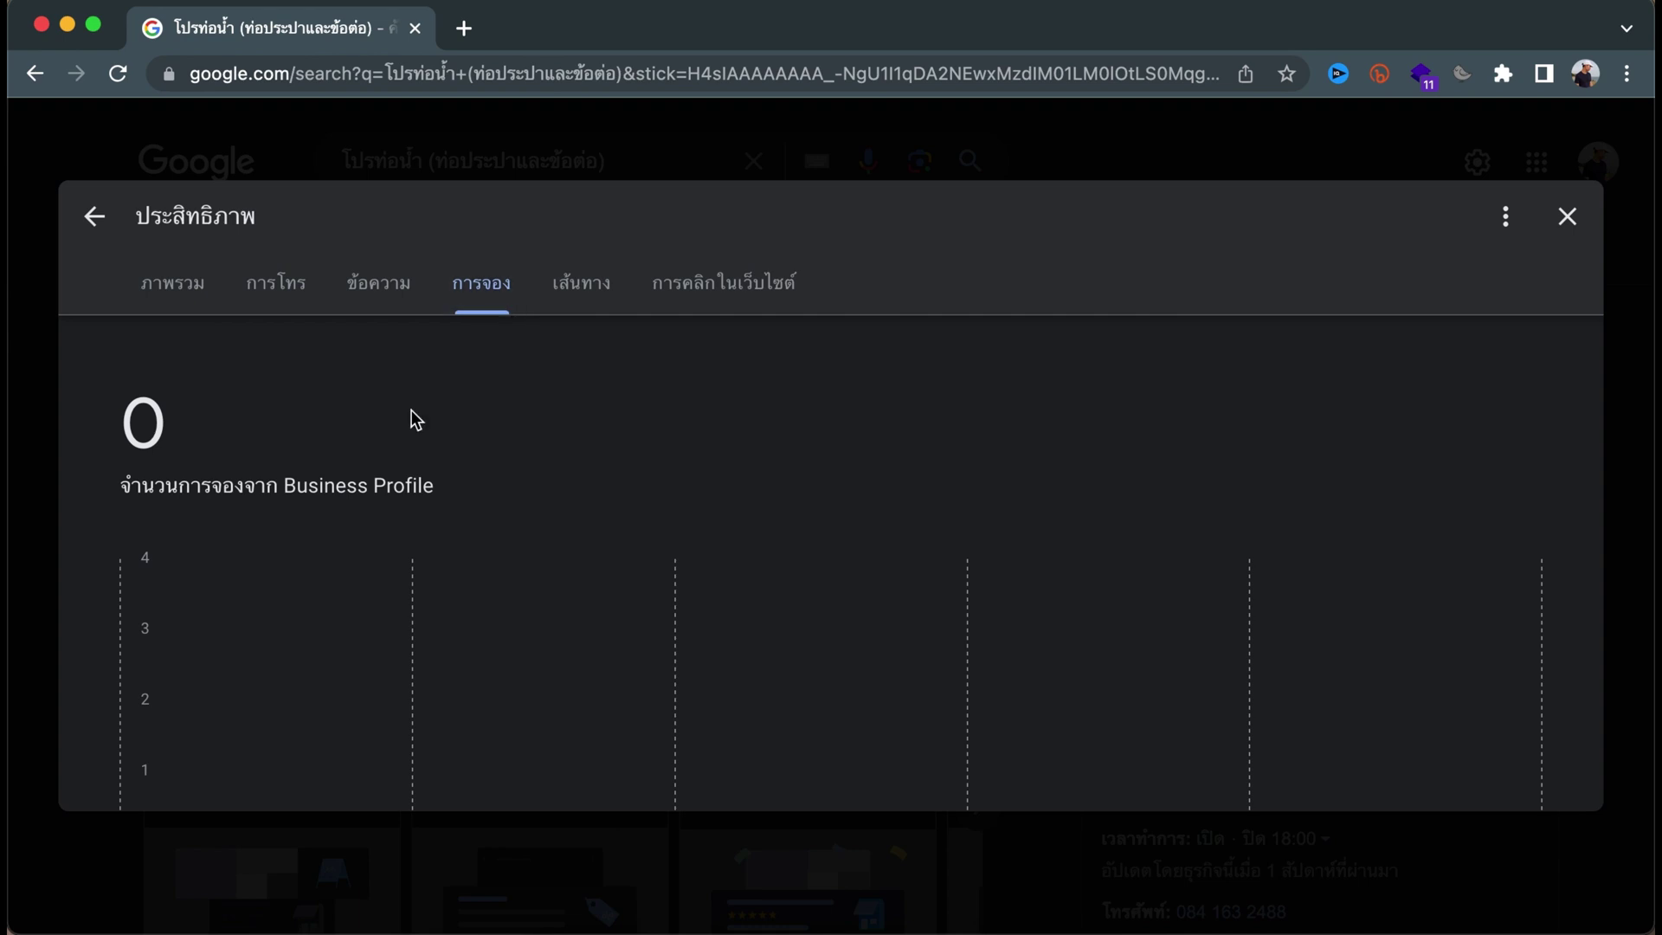
pyautogui.scroll(-2, 372, 460)
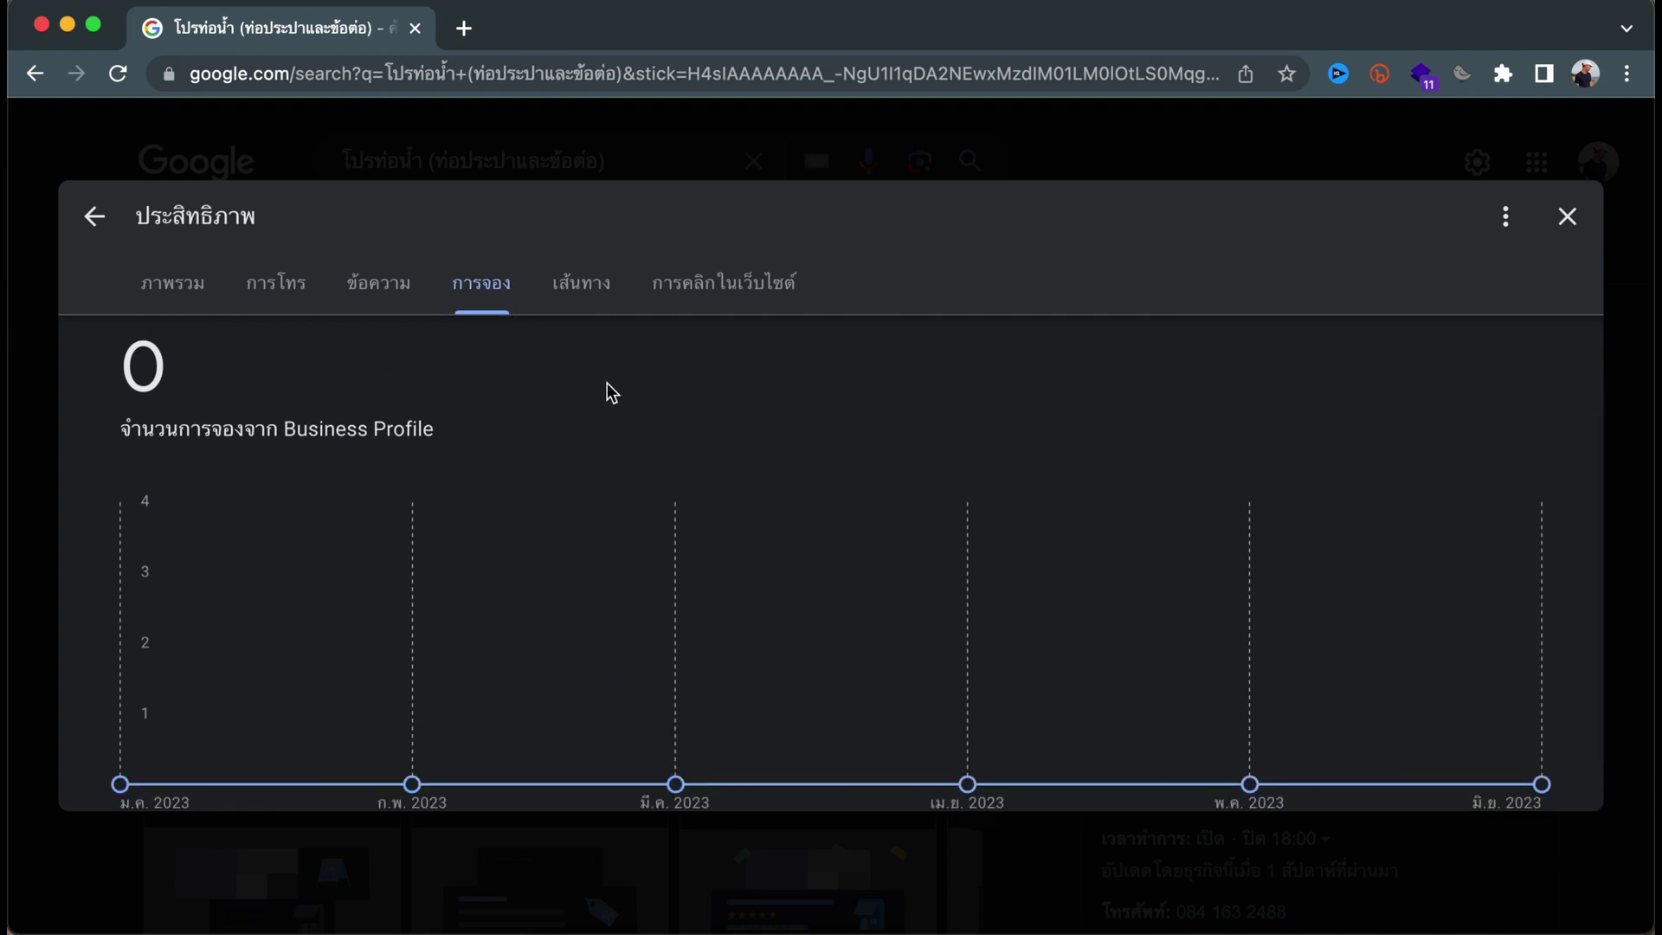
pyautogui.click(613, 292)
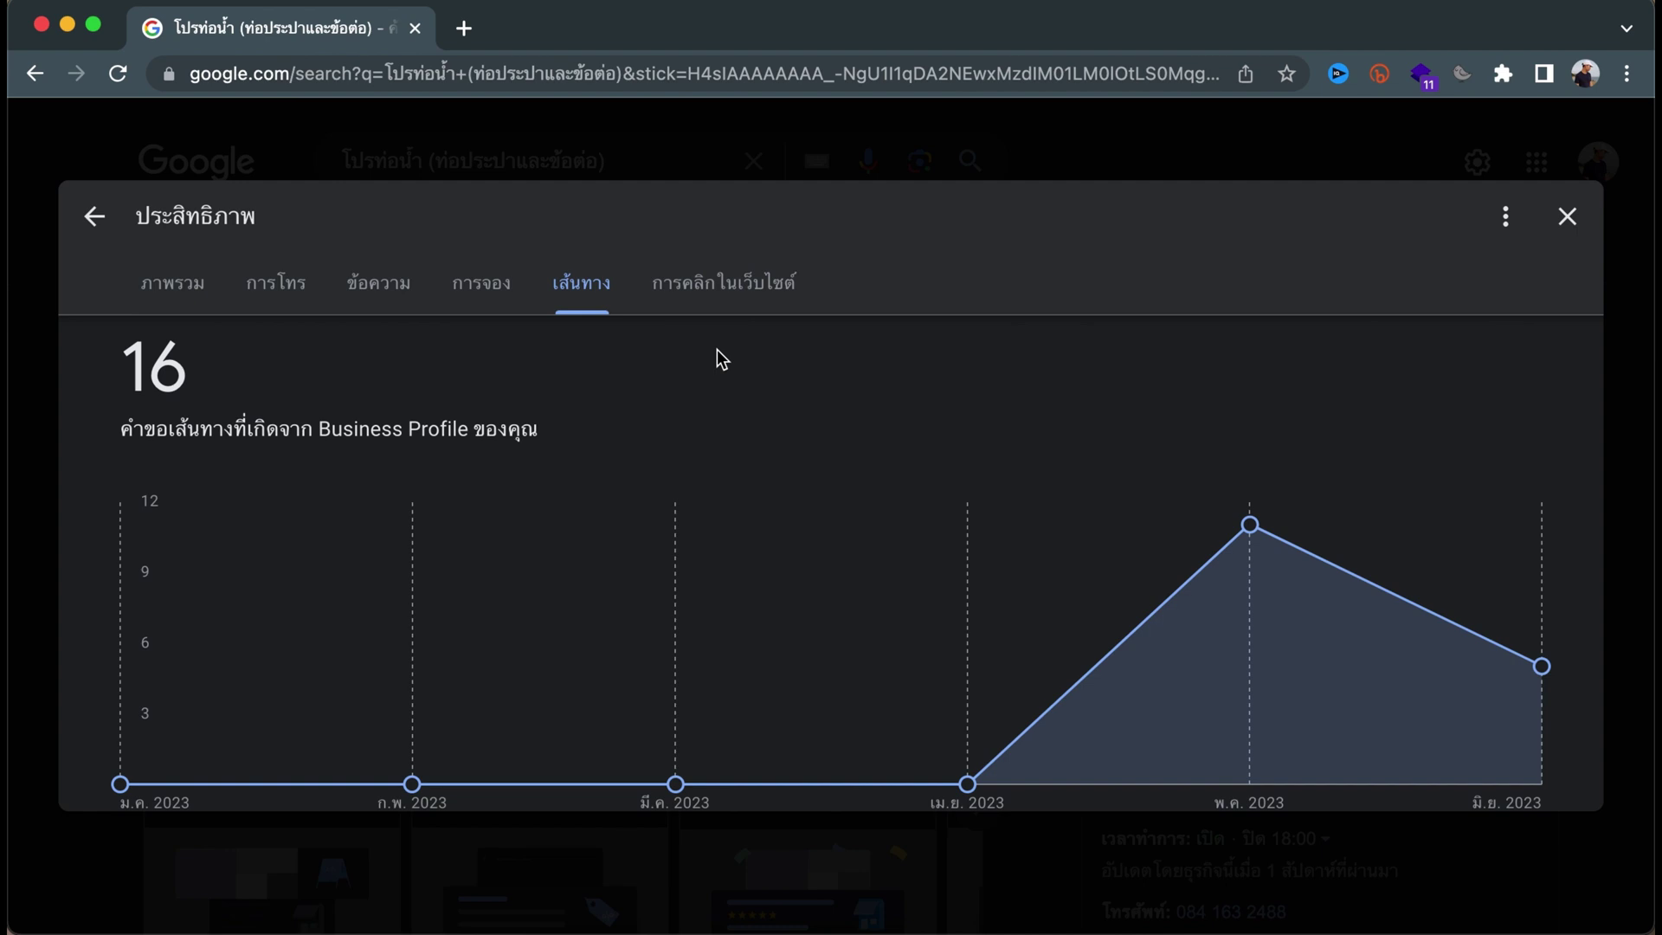
pyautogui.click(734, 305)
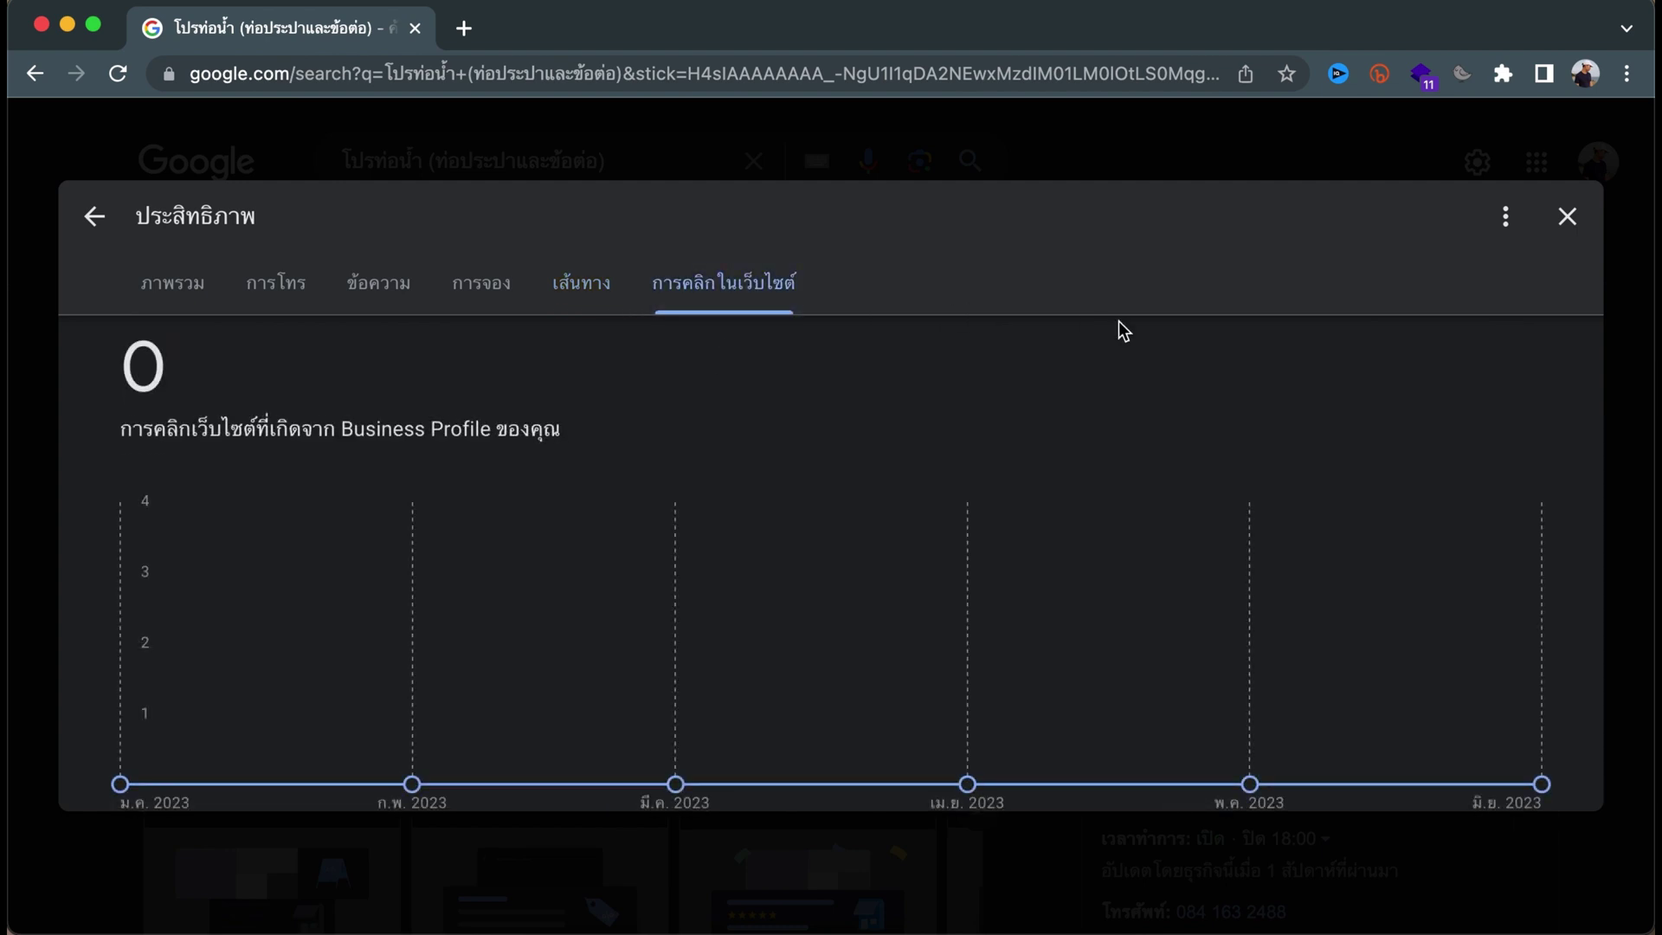
pyautogui.click(1568, 216)
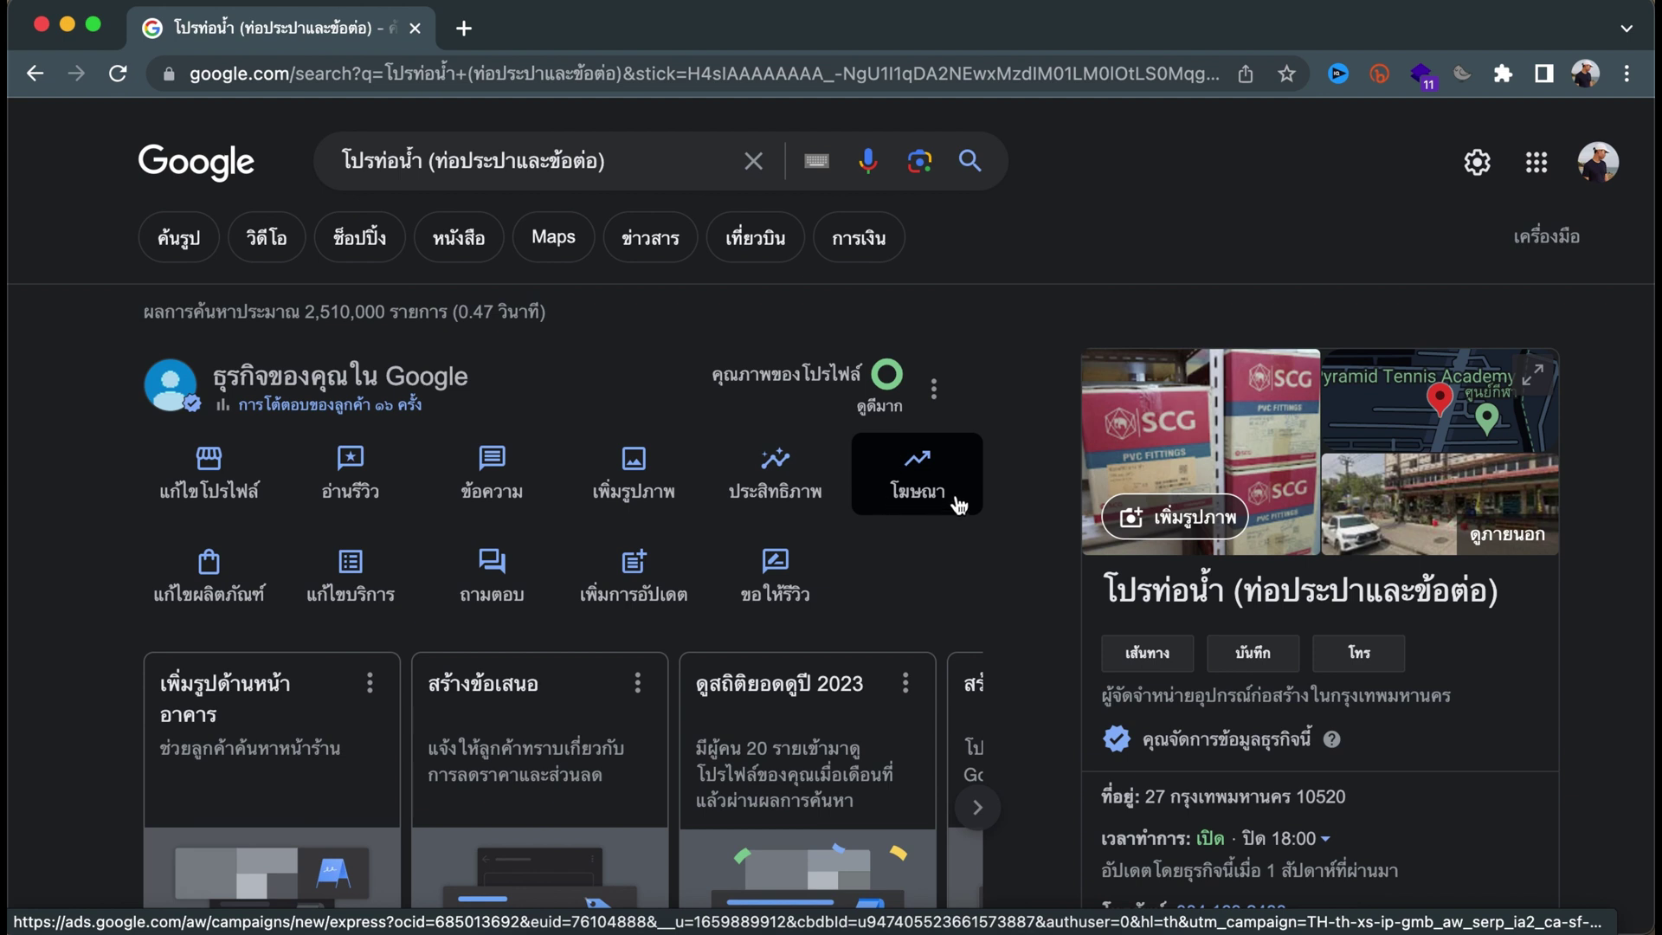
# Start adding a new product to the business profile
pyautogui.click(224, 591)
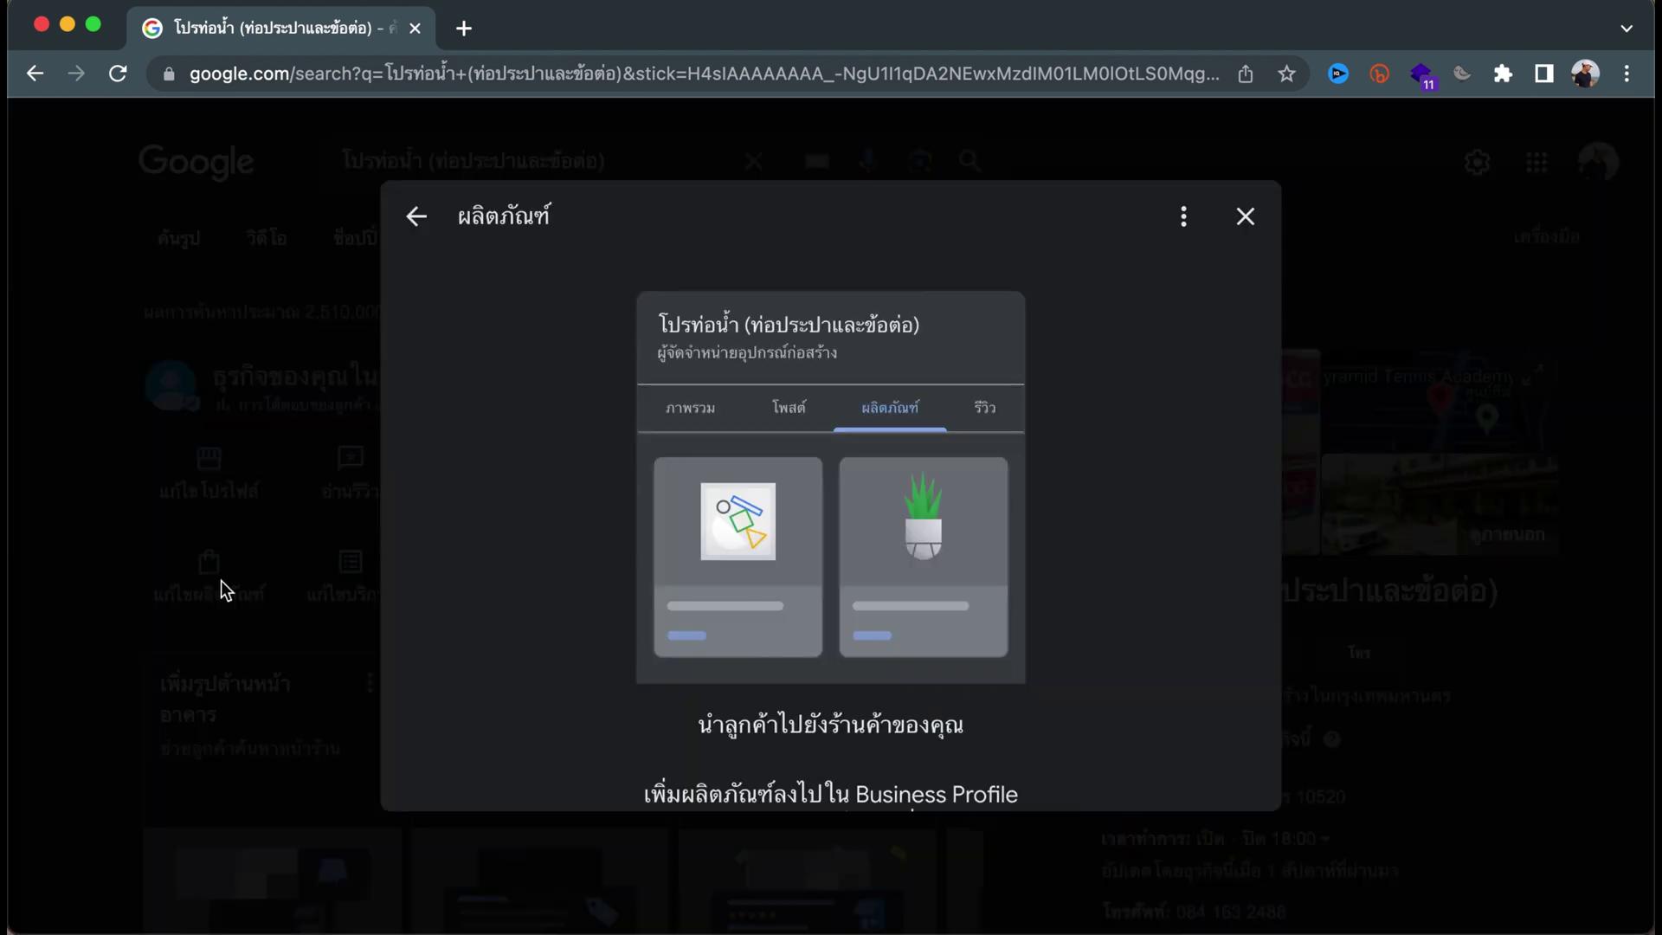
pyautogui.scroll(-3, 839, 580)
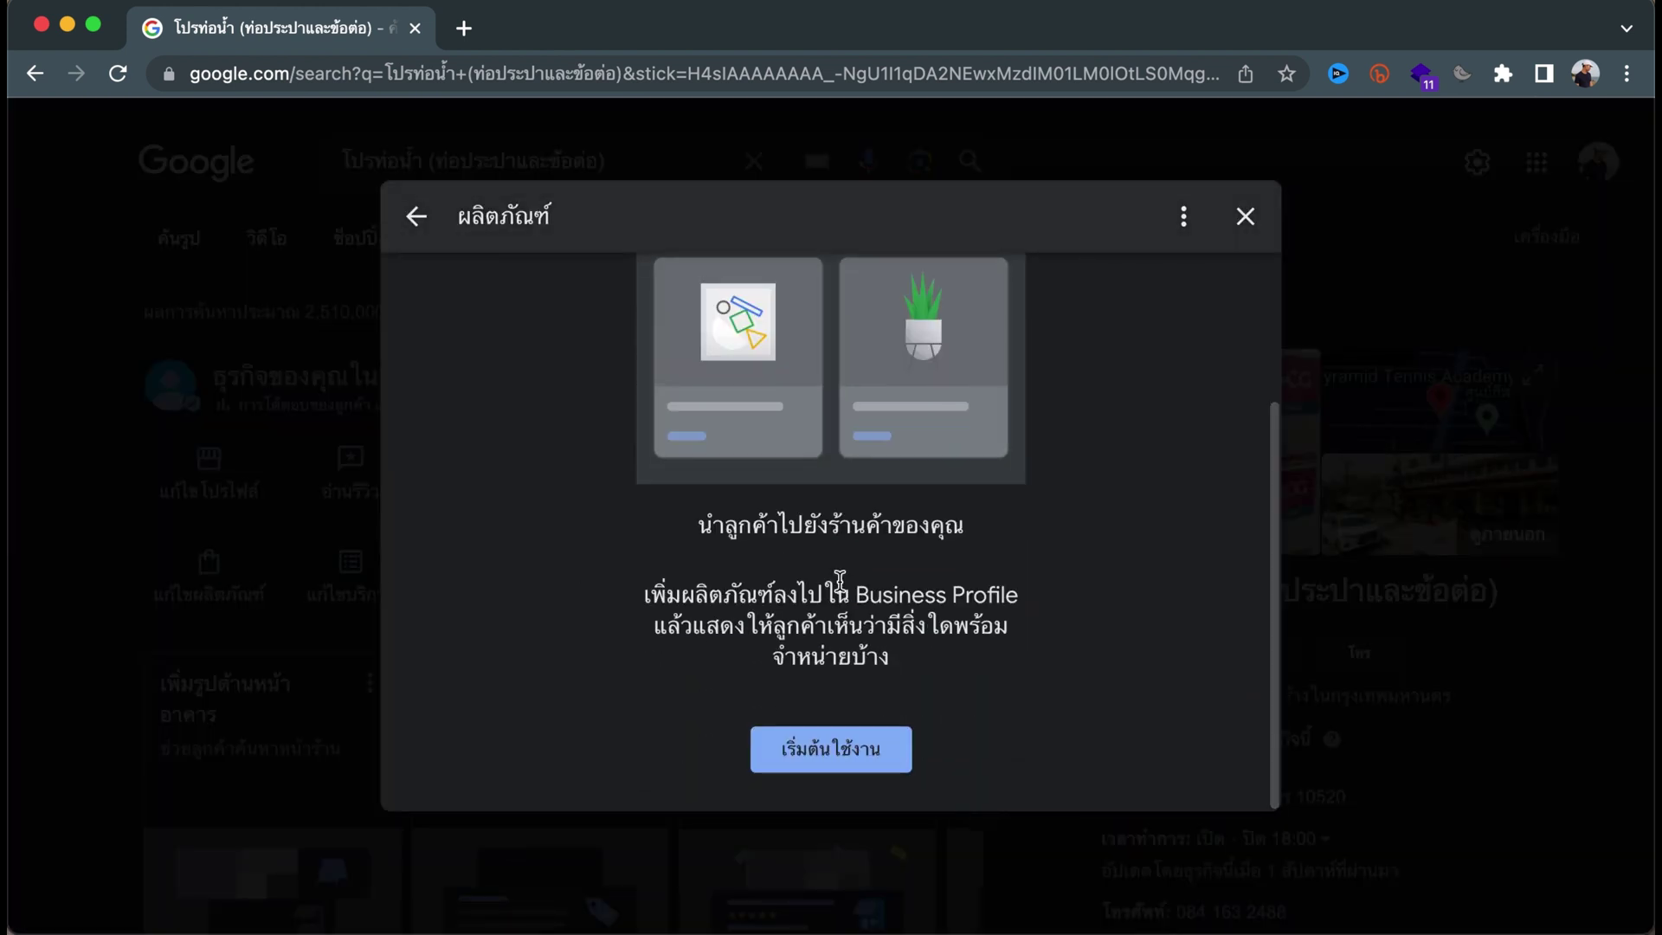
pyautogui.click(791, 760)
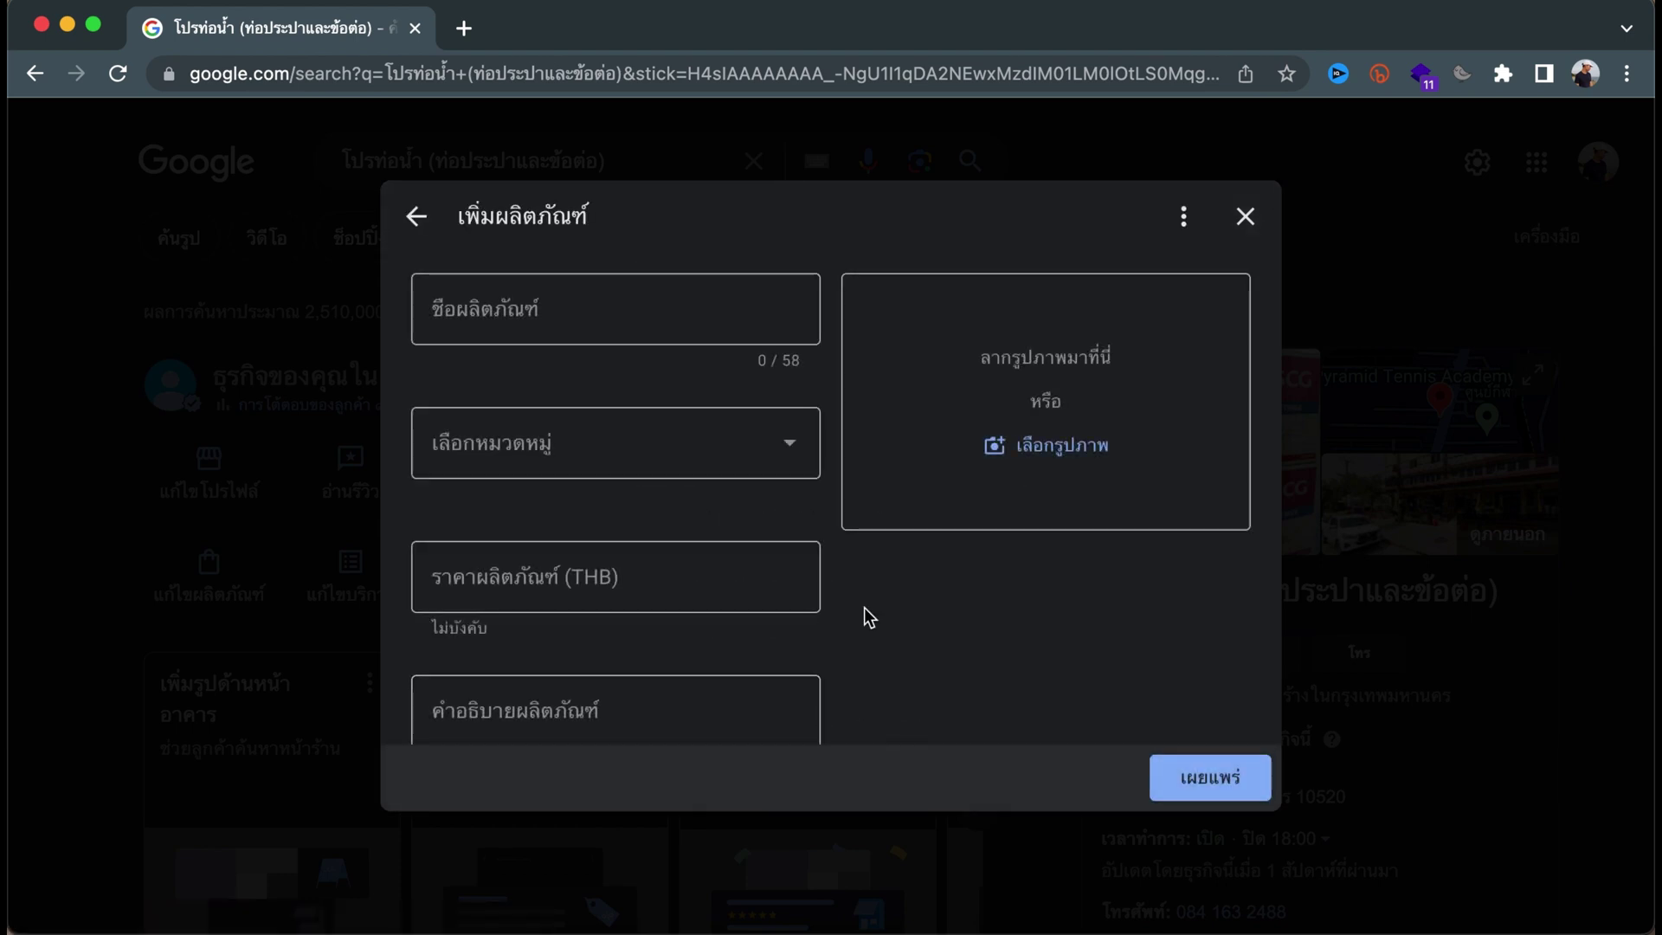
# Examine the new product form's name, category, price, description and landing page URL fields, and leave without publishing
pyautogui.click(597, 325)
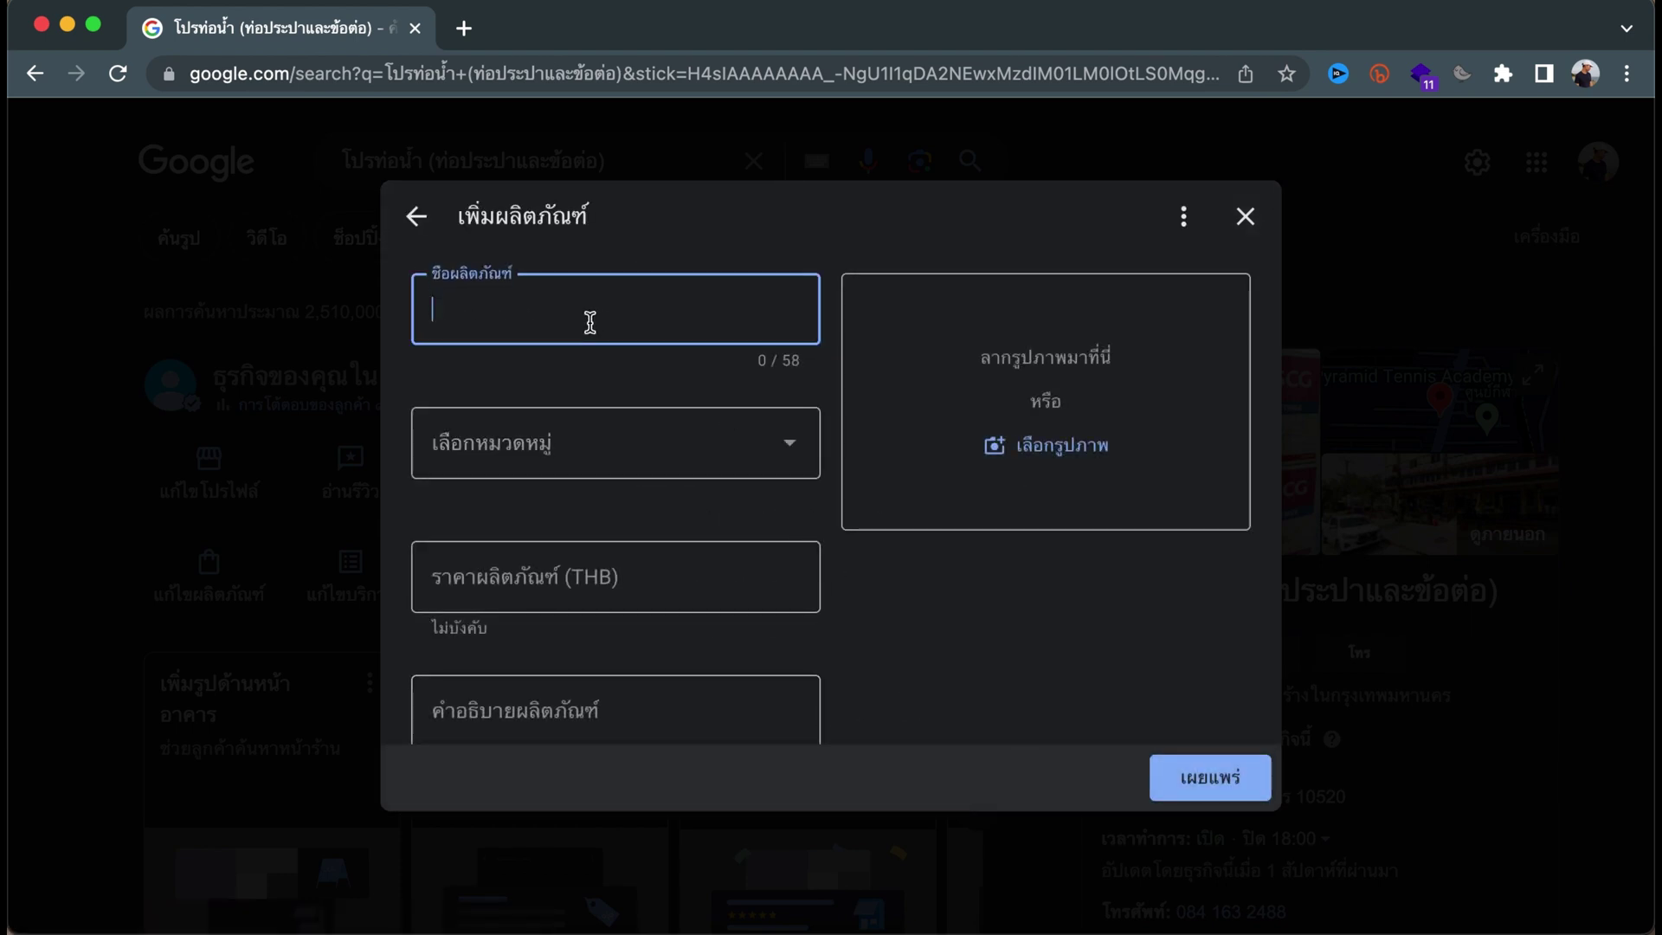
pyautogui.click(627, 465)
pyautogui.click(638, 409)
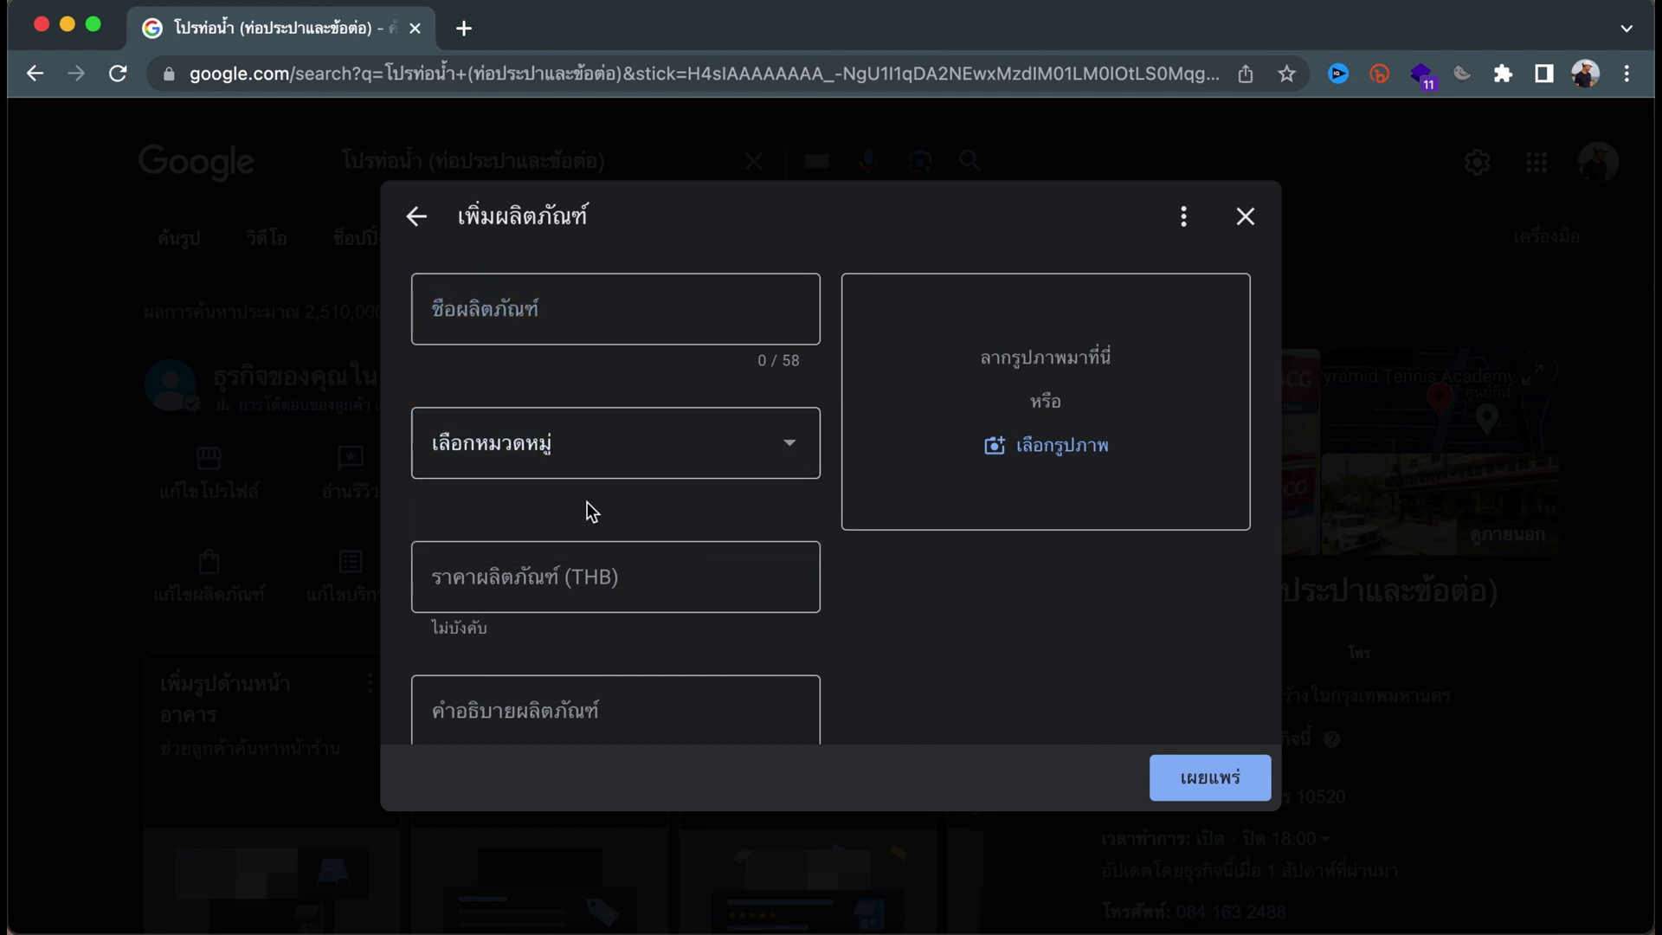
pyautogui.click(552, 468)
pyautogui.click(621, 570)
pyautogui.click(621, 571)
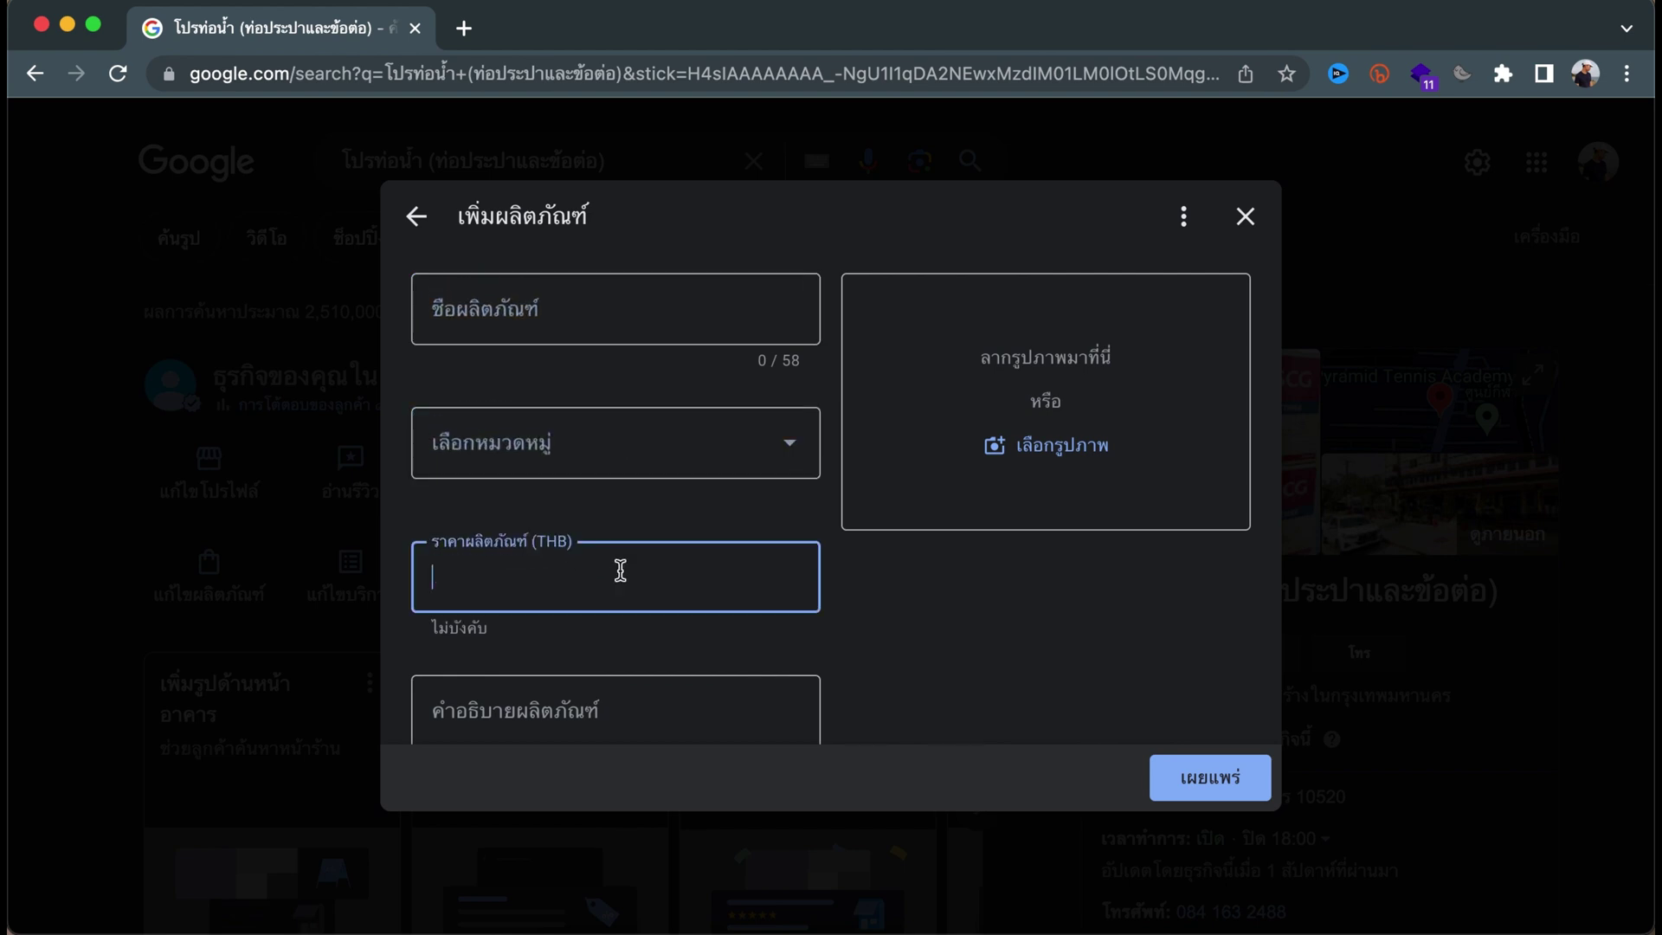
pyautogui.scroll(-3, 620, 570)
pyautogui.click(618, 568)
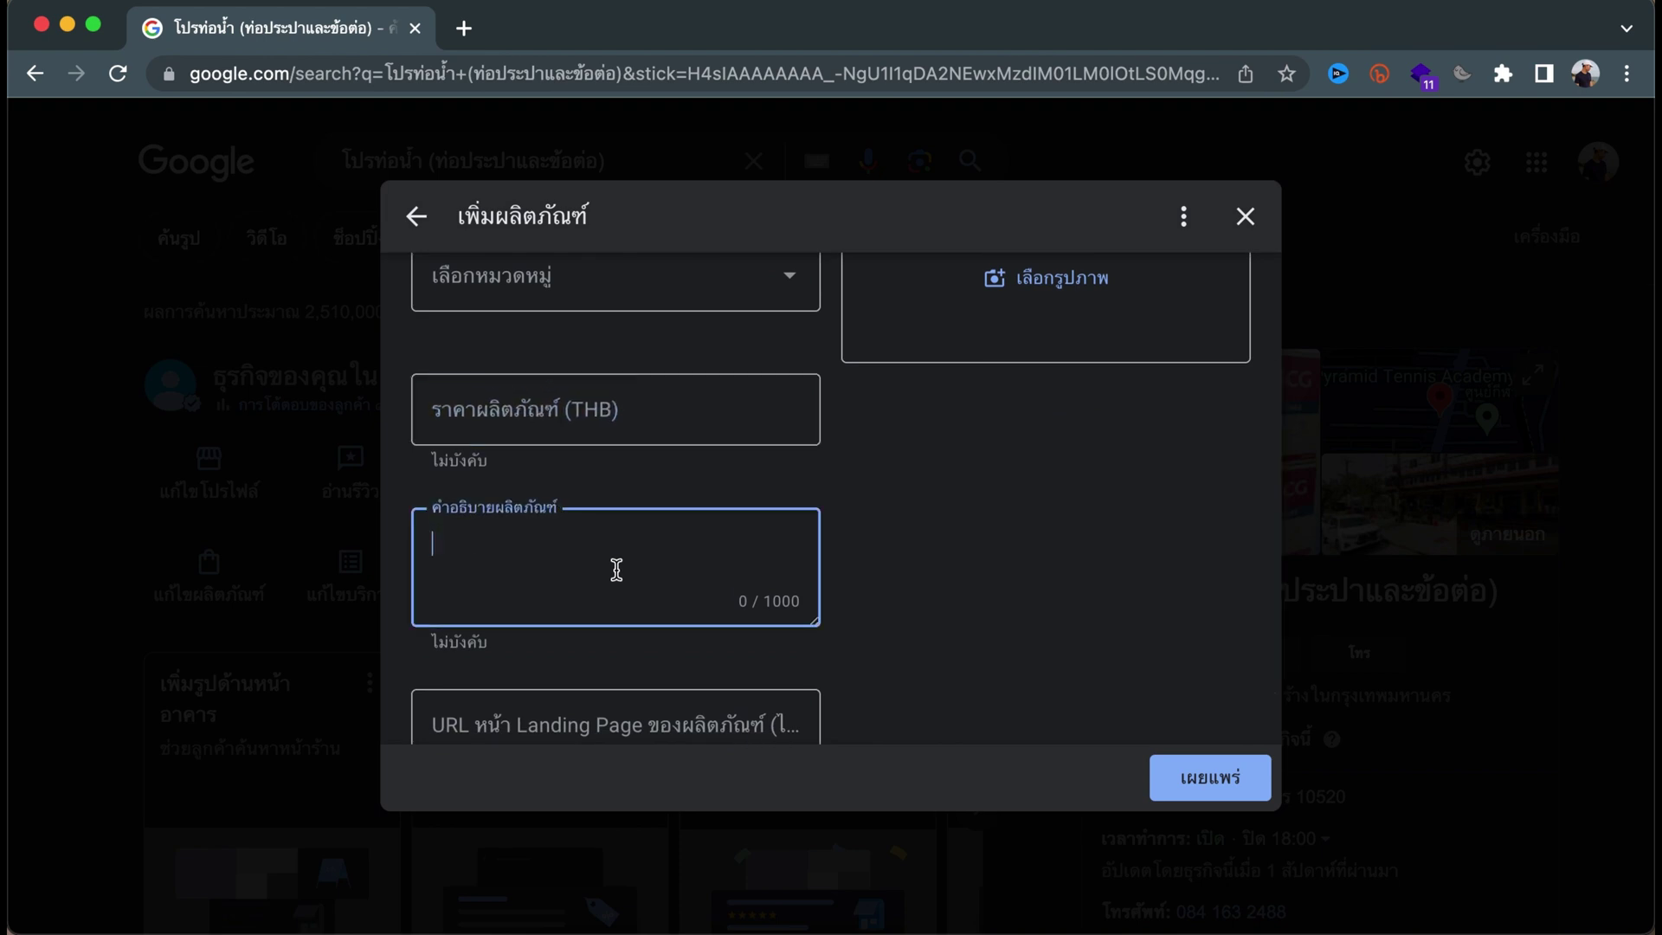
pyautogui.scroll(-2, 725, 603)
pyautogui.click(705, 656)
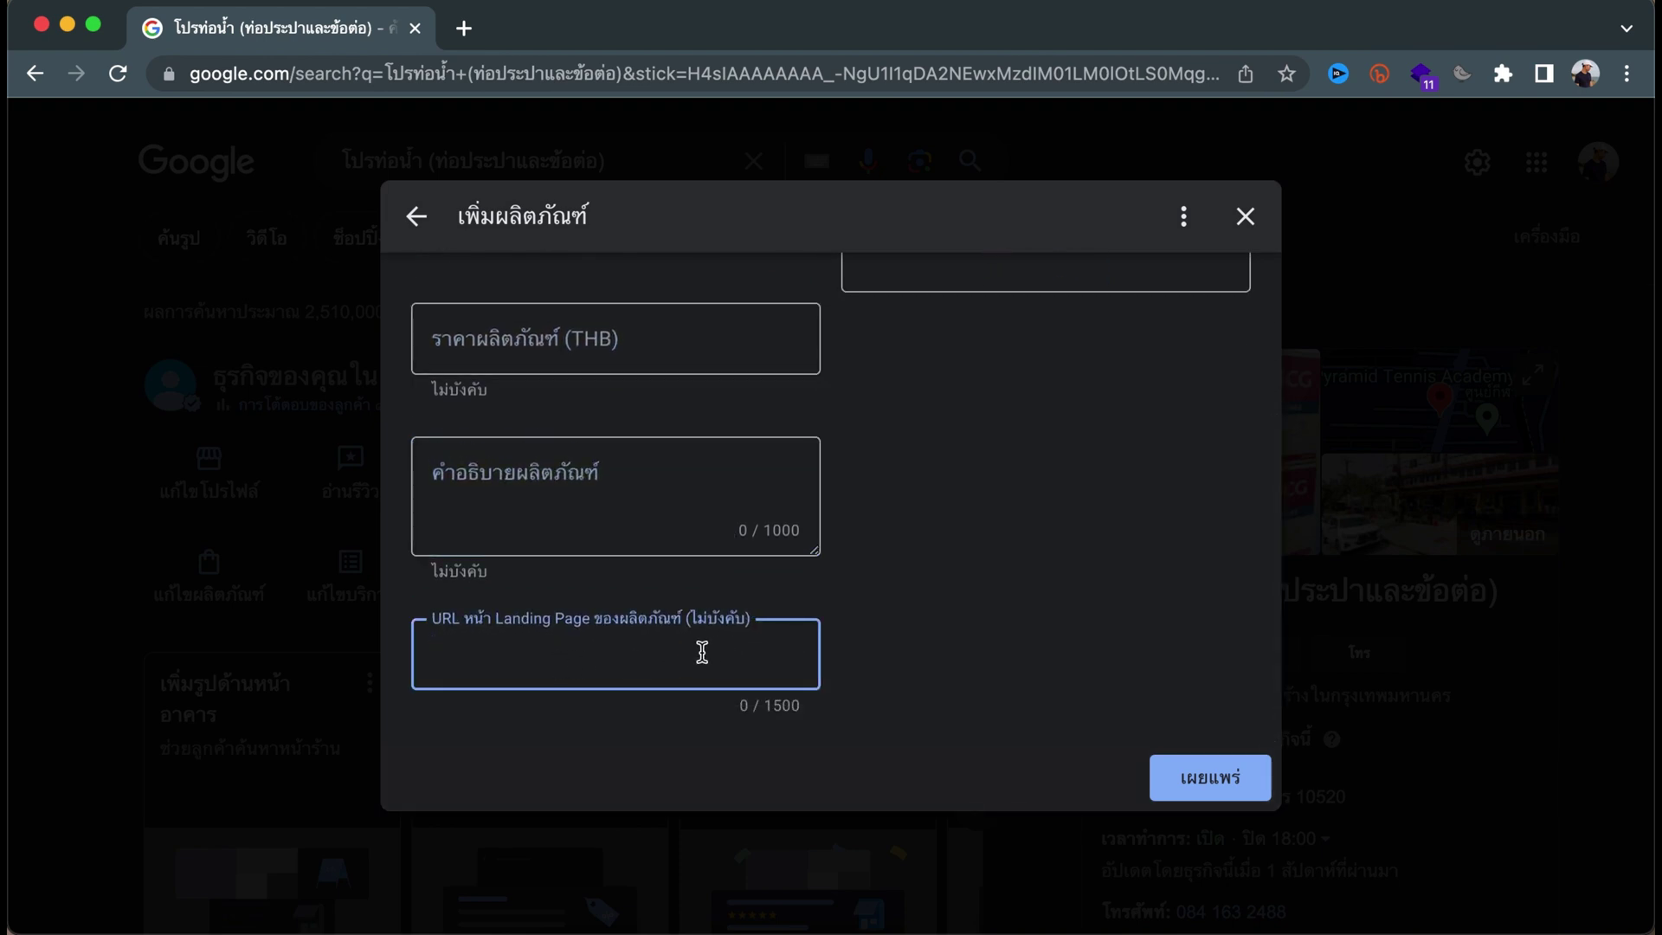
pyautogui.scroll(3, 894, 665)
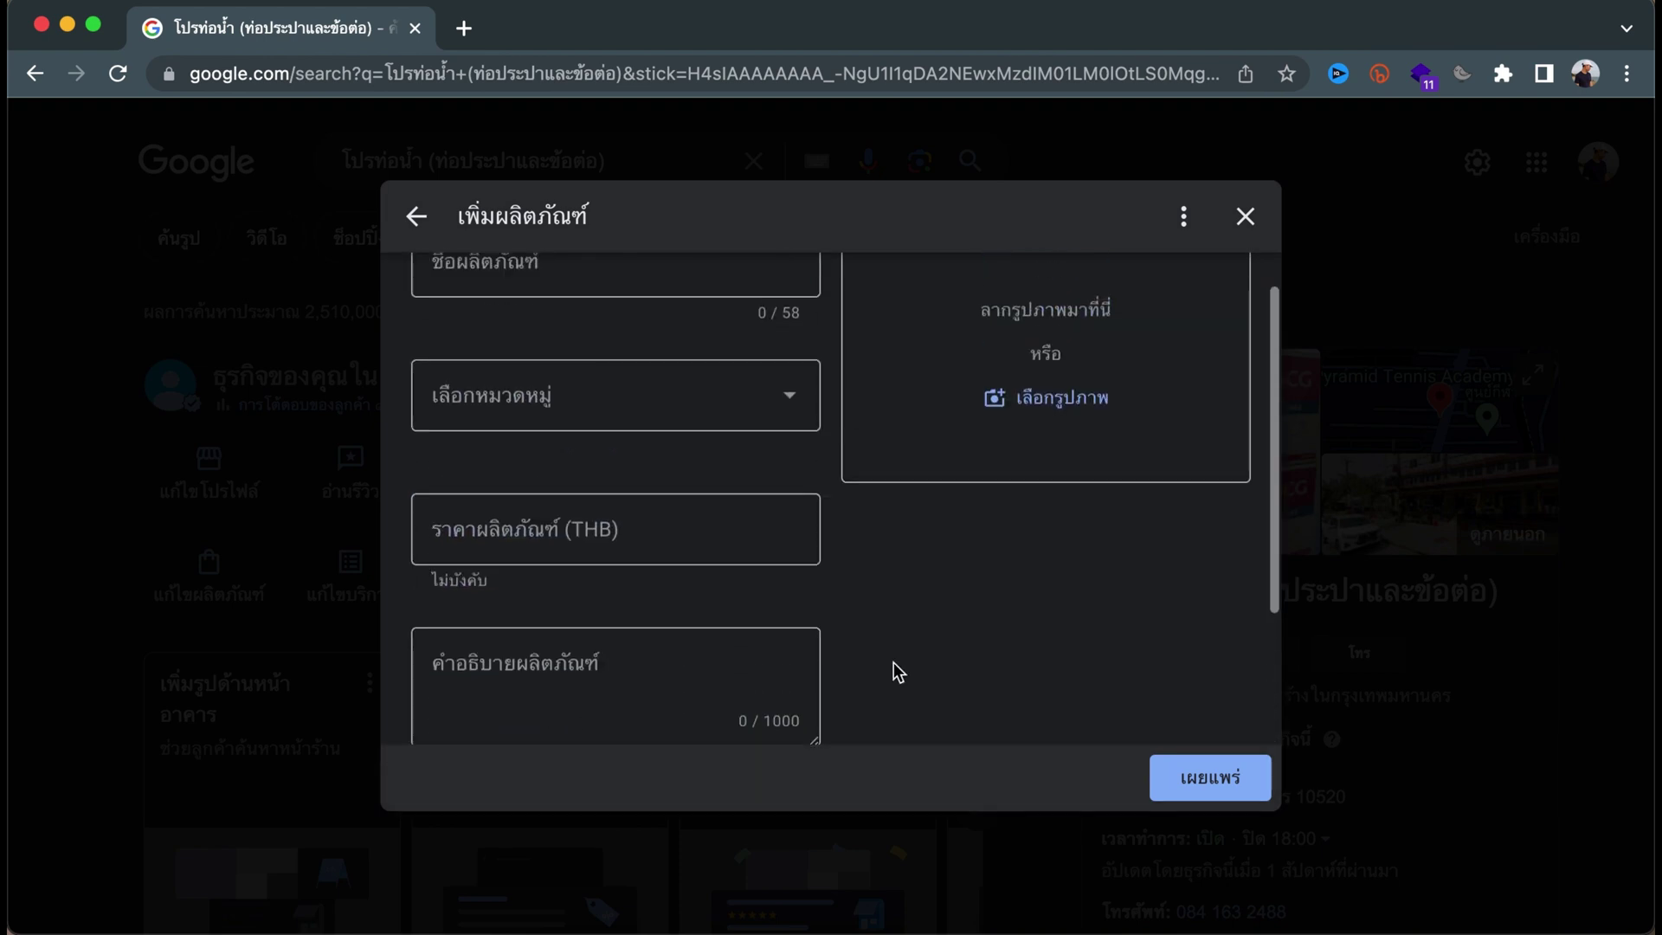
pyautogui.scroll(1, 1085, 585)
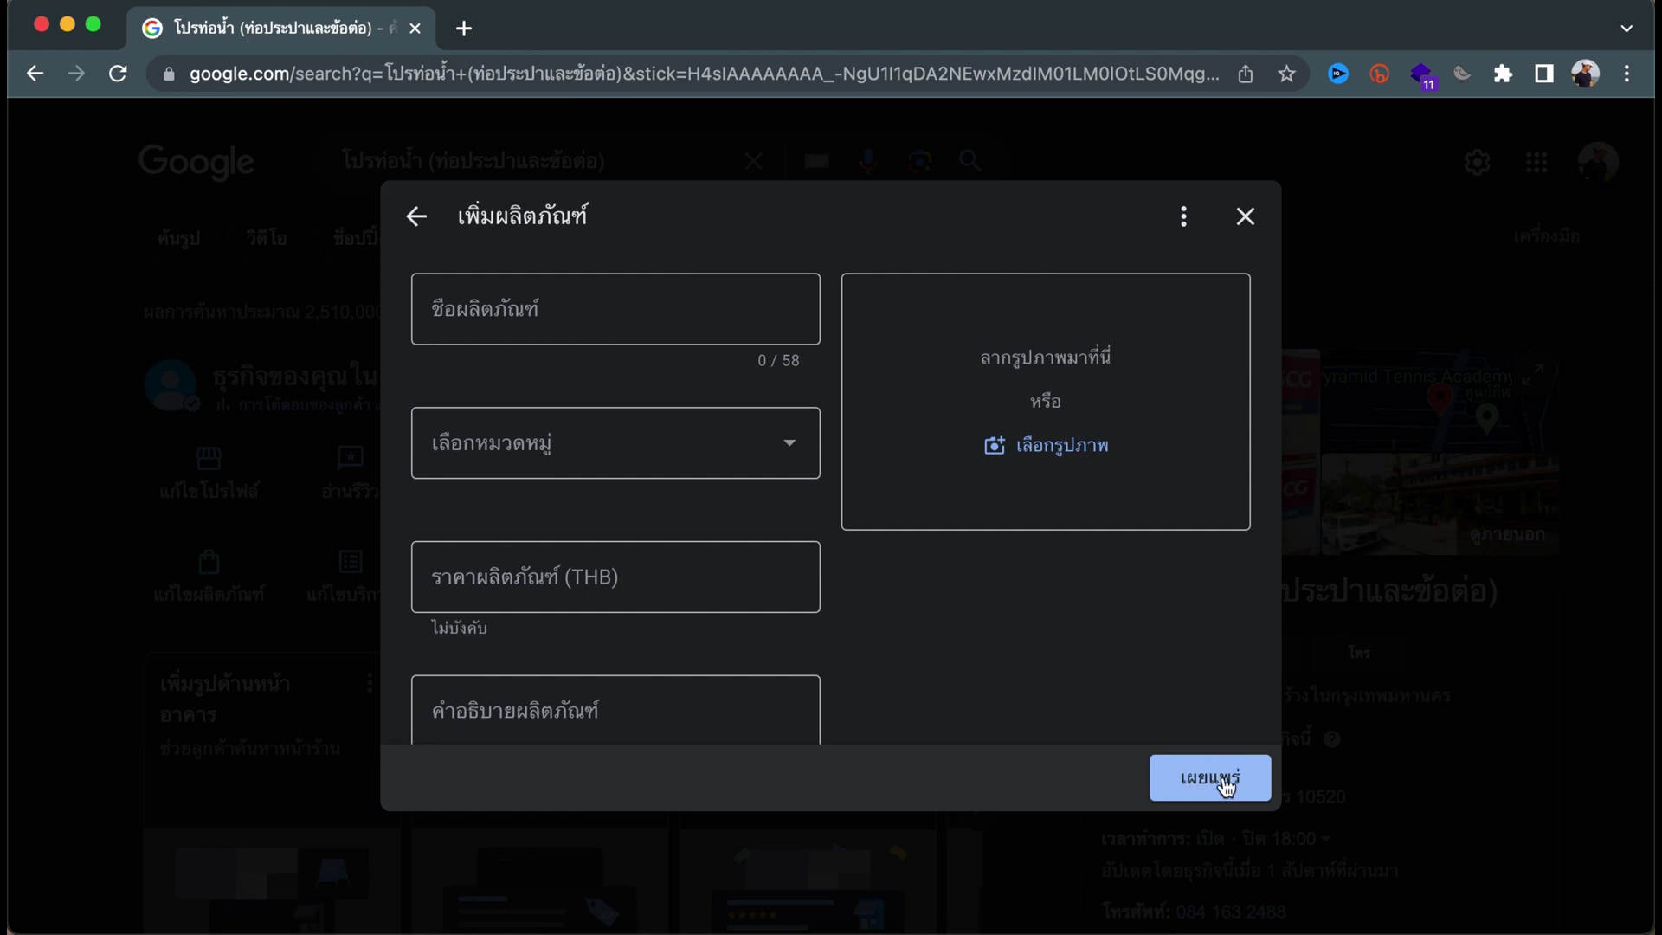
pyautogui.click(1245, 218)
# Look at the options for adding services to the profile, including a blank custom service, and cancel without saving
pyautogui.scroll(-10, 1290, 640)
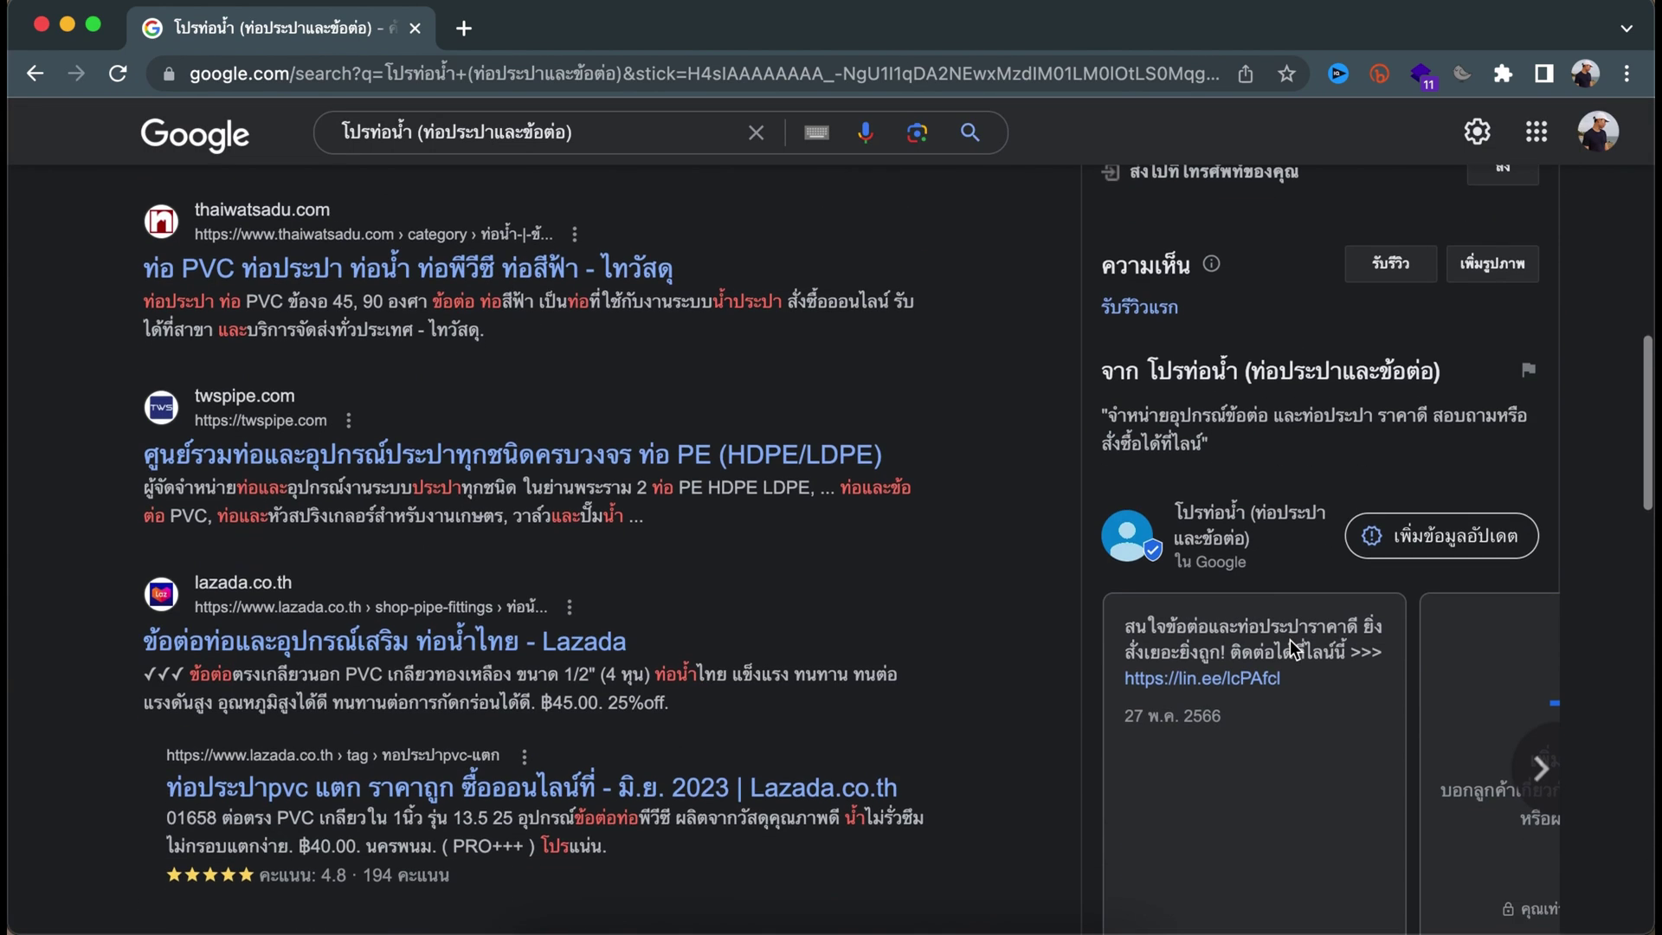
pyautogui.scroll(10, 1277, 836)
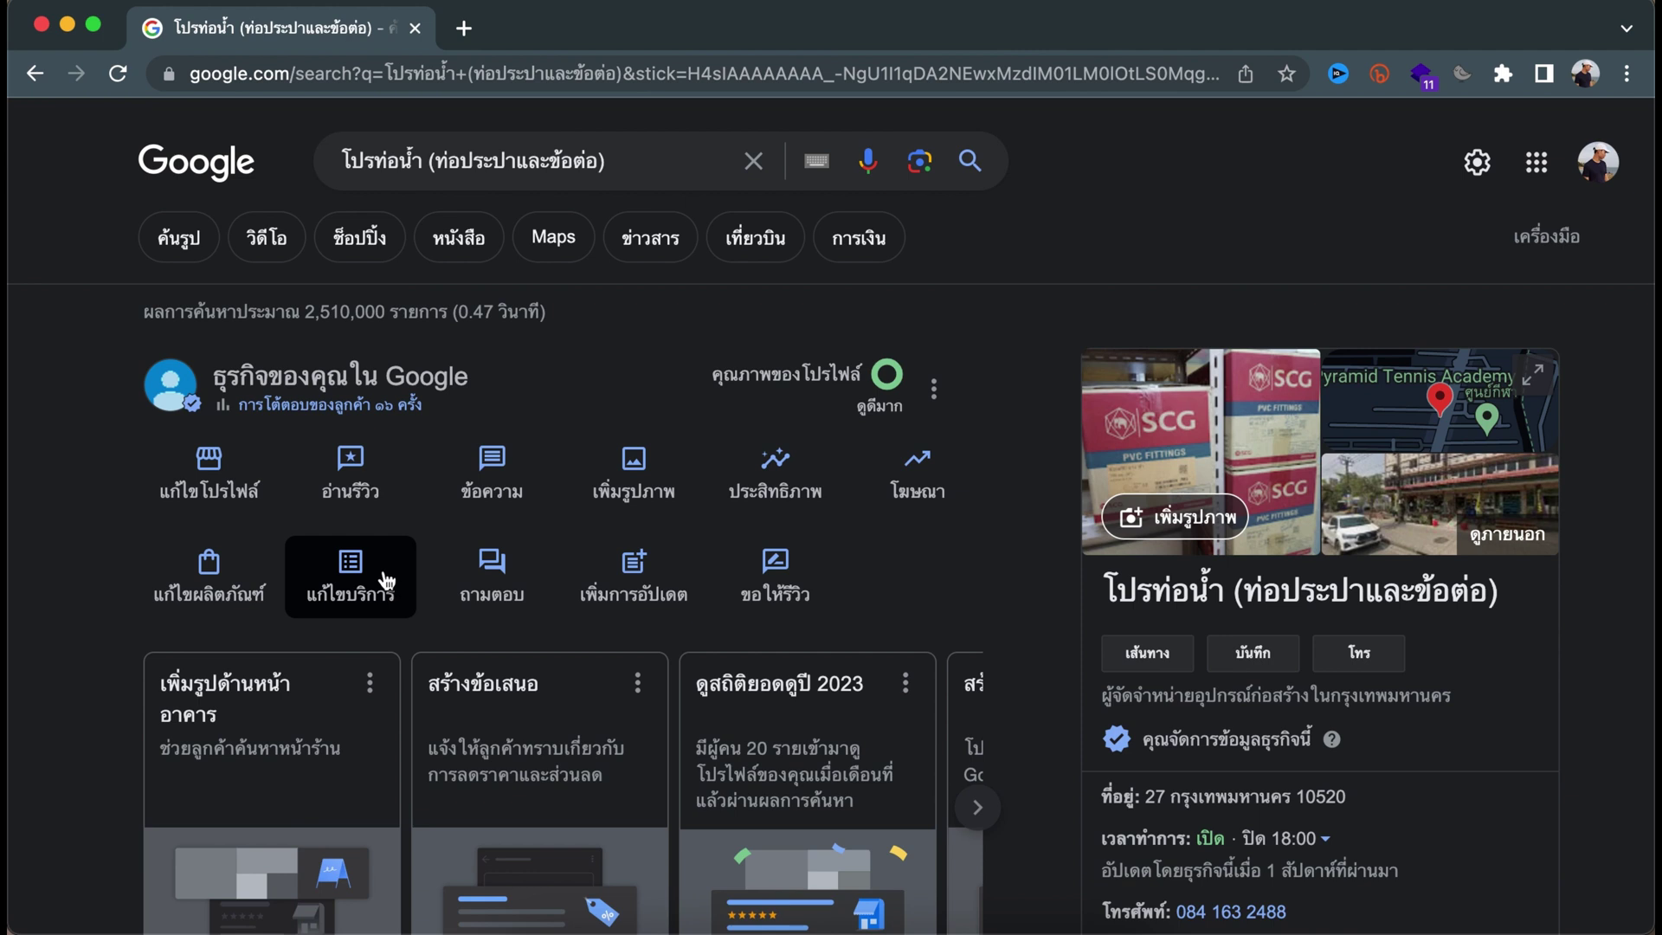
pyautogui.click(384, 575)
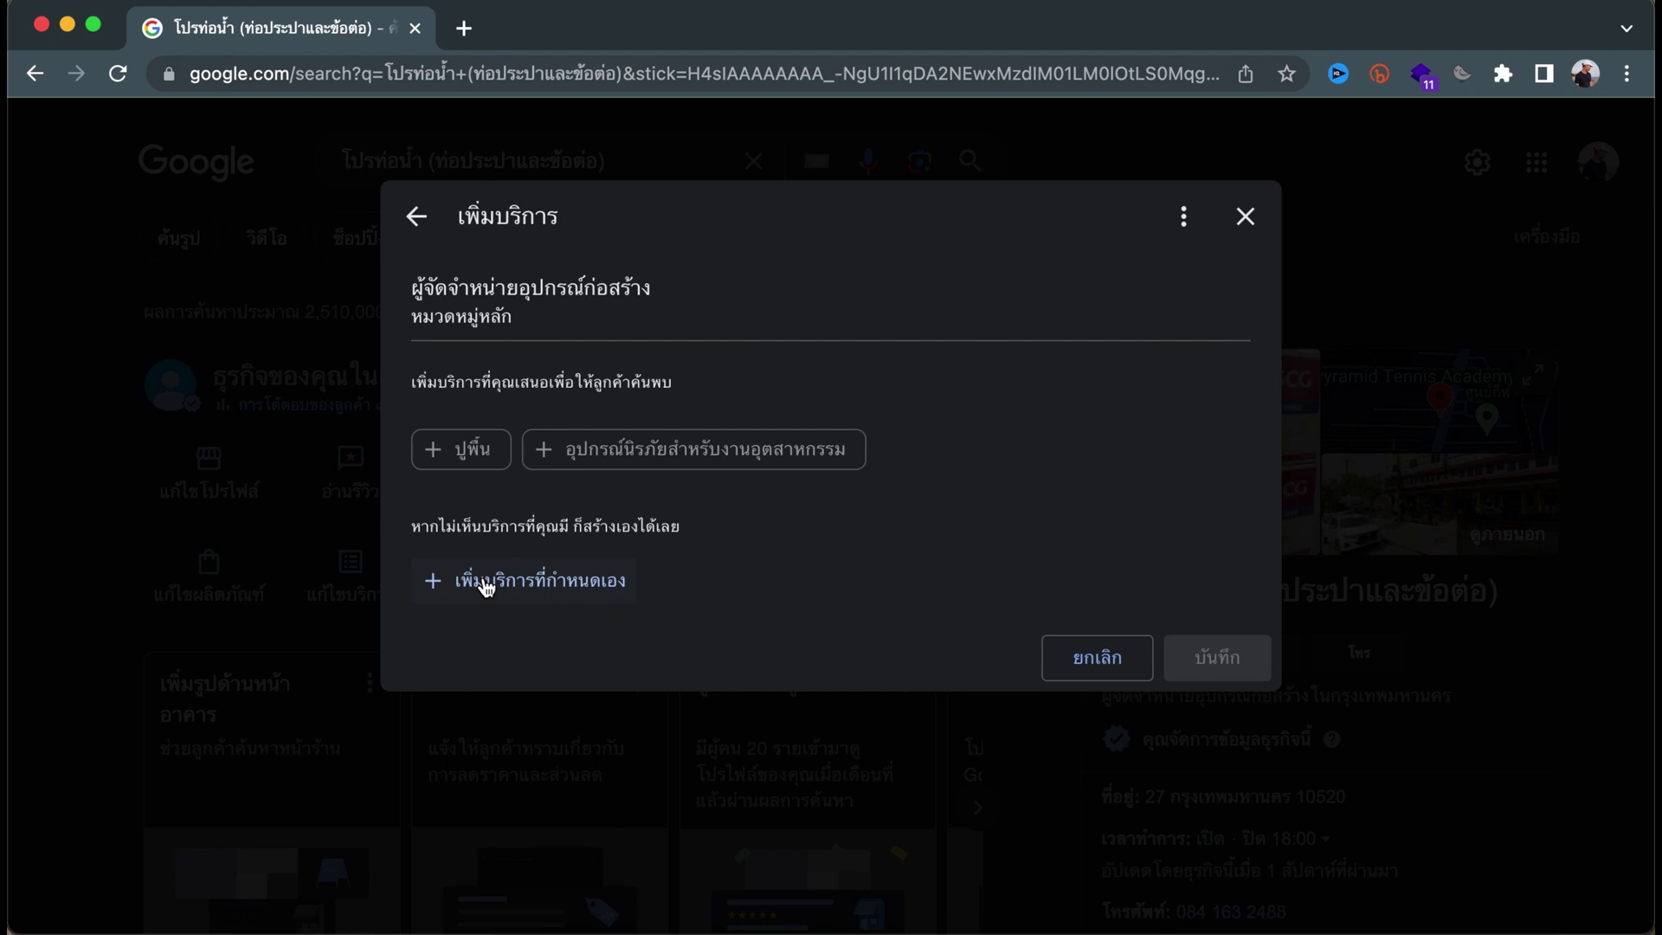
pyautogui.click(525, 592)
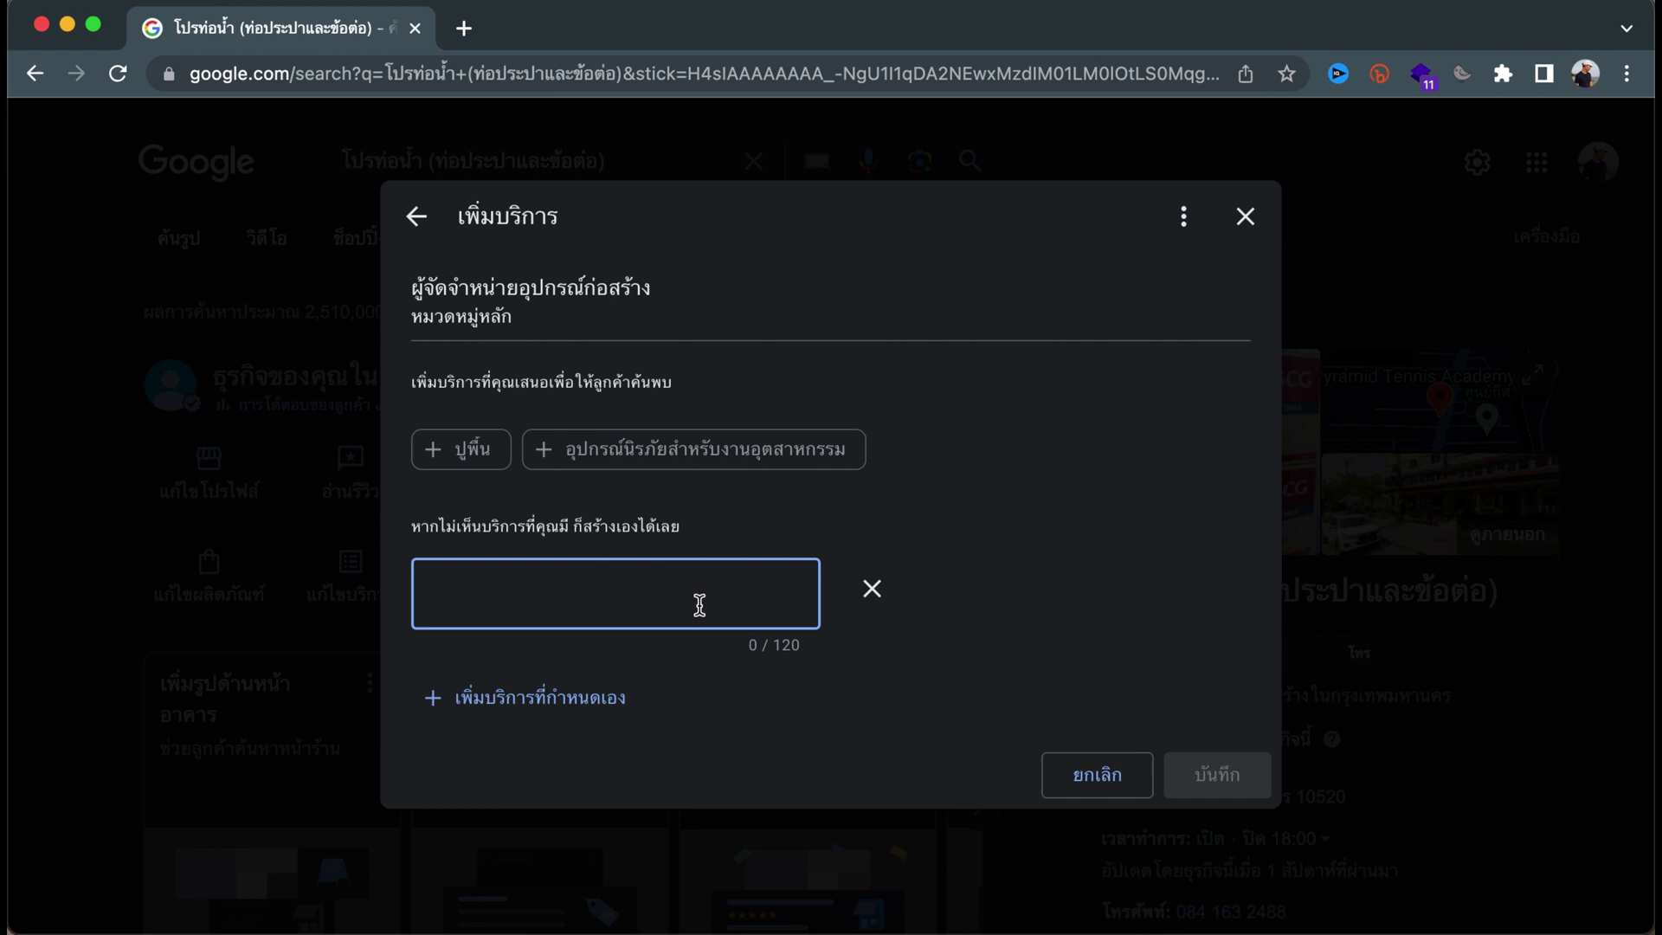
pyautogui.click(1111, 773)
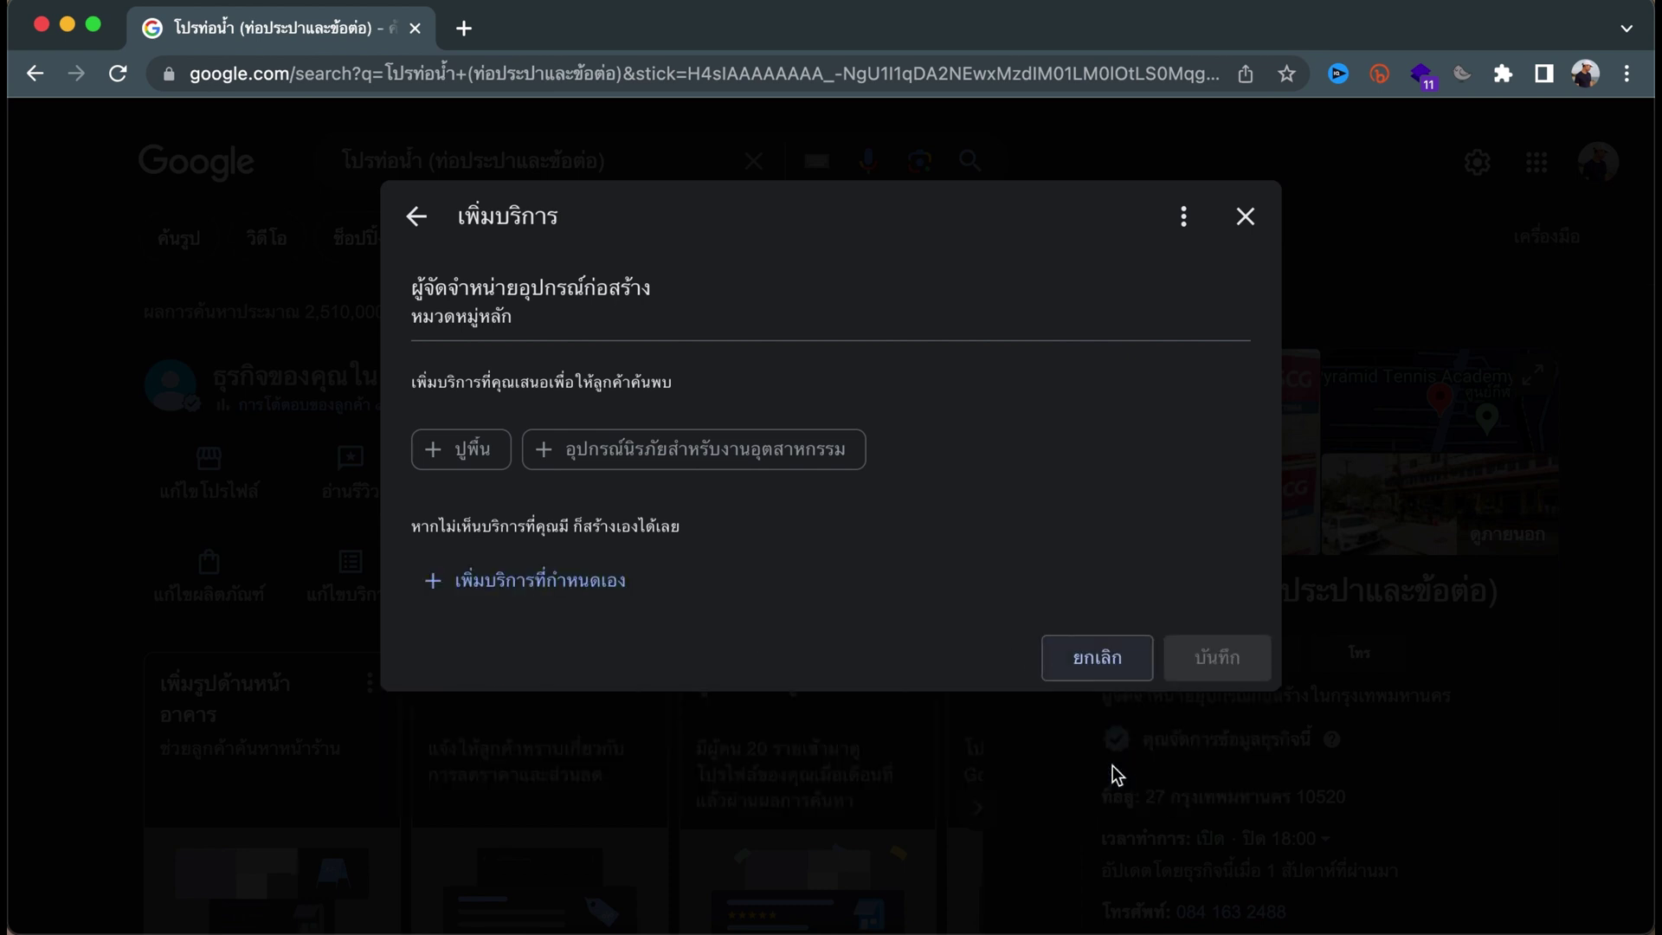
pyautogui.click(1114, 661)
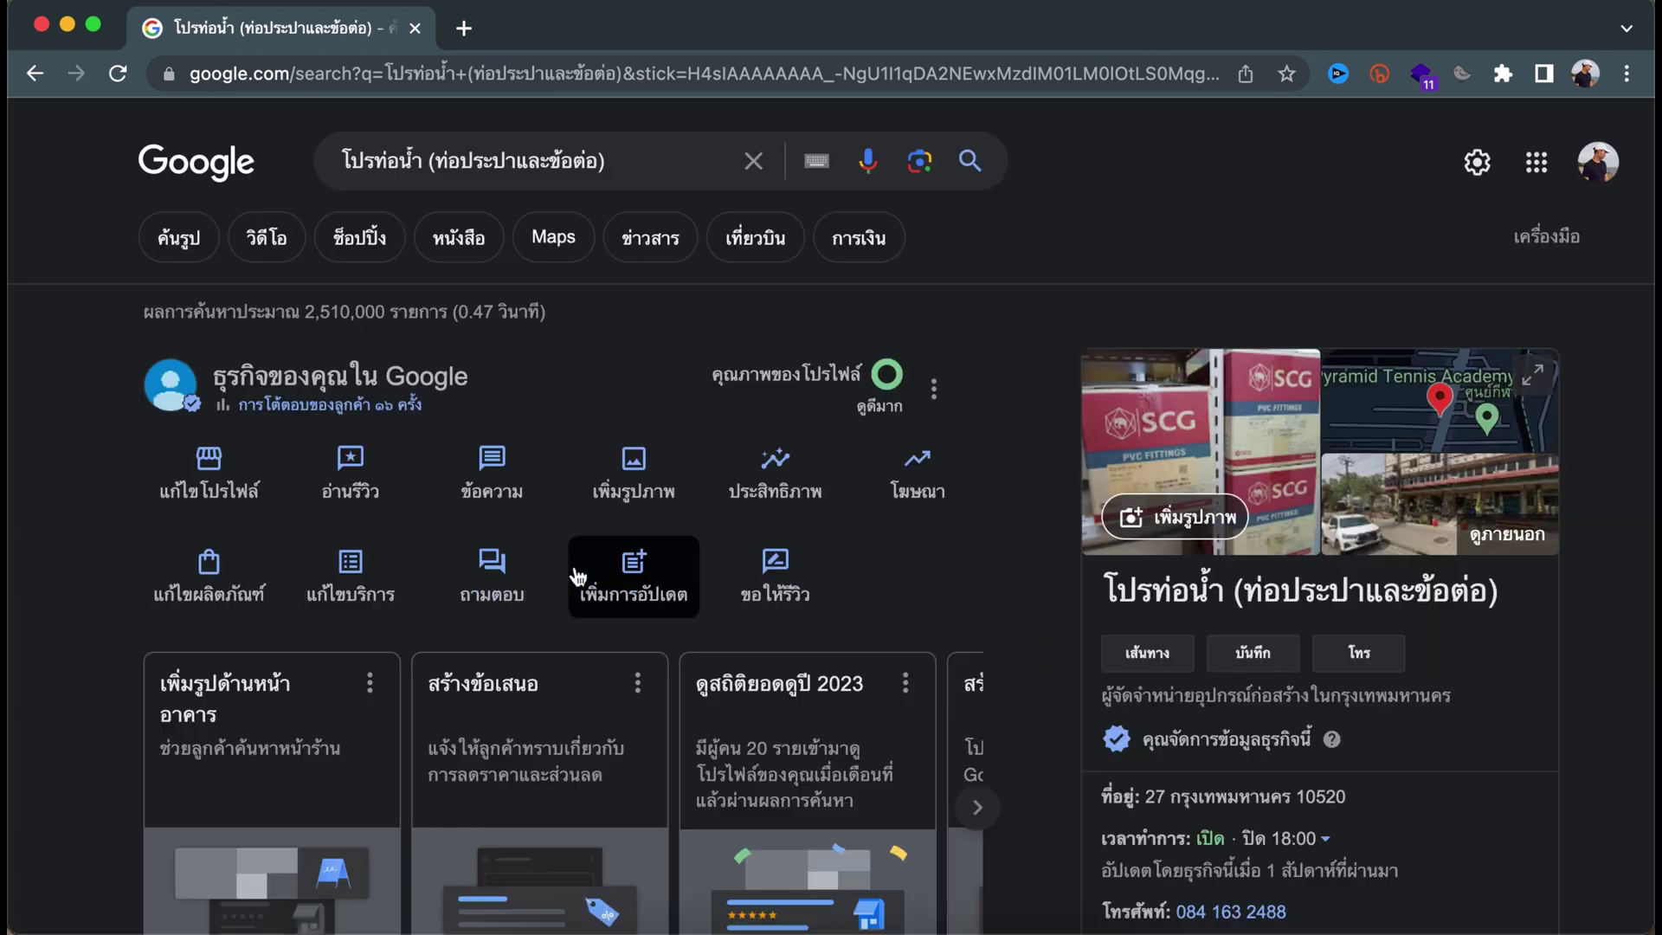
# View the profile's customer questions and answers, check the post types for adding an update, and close both
pyautogui.click(515, 584)
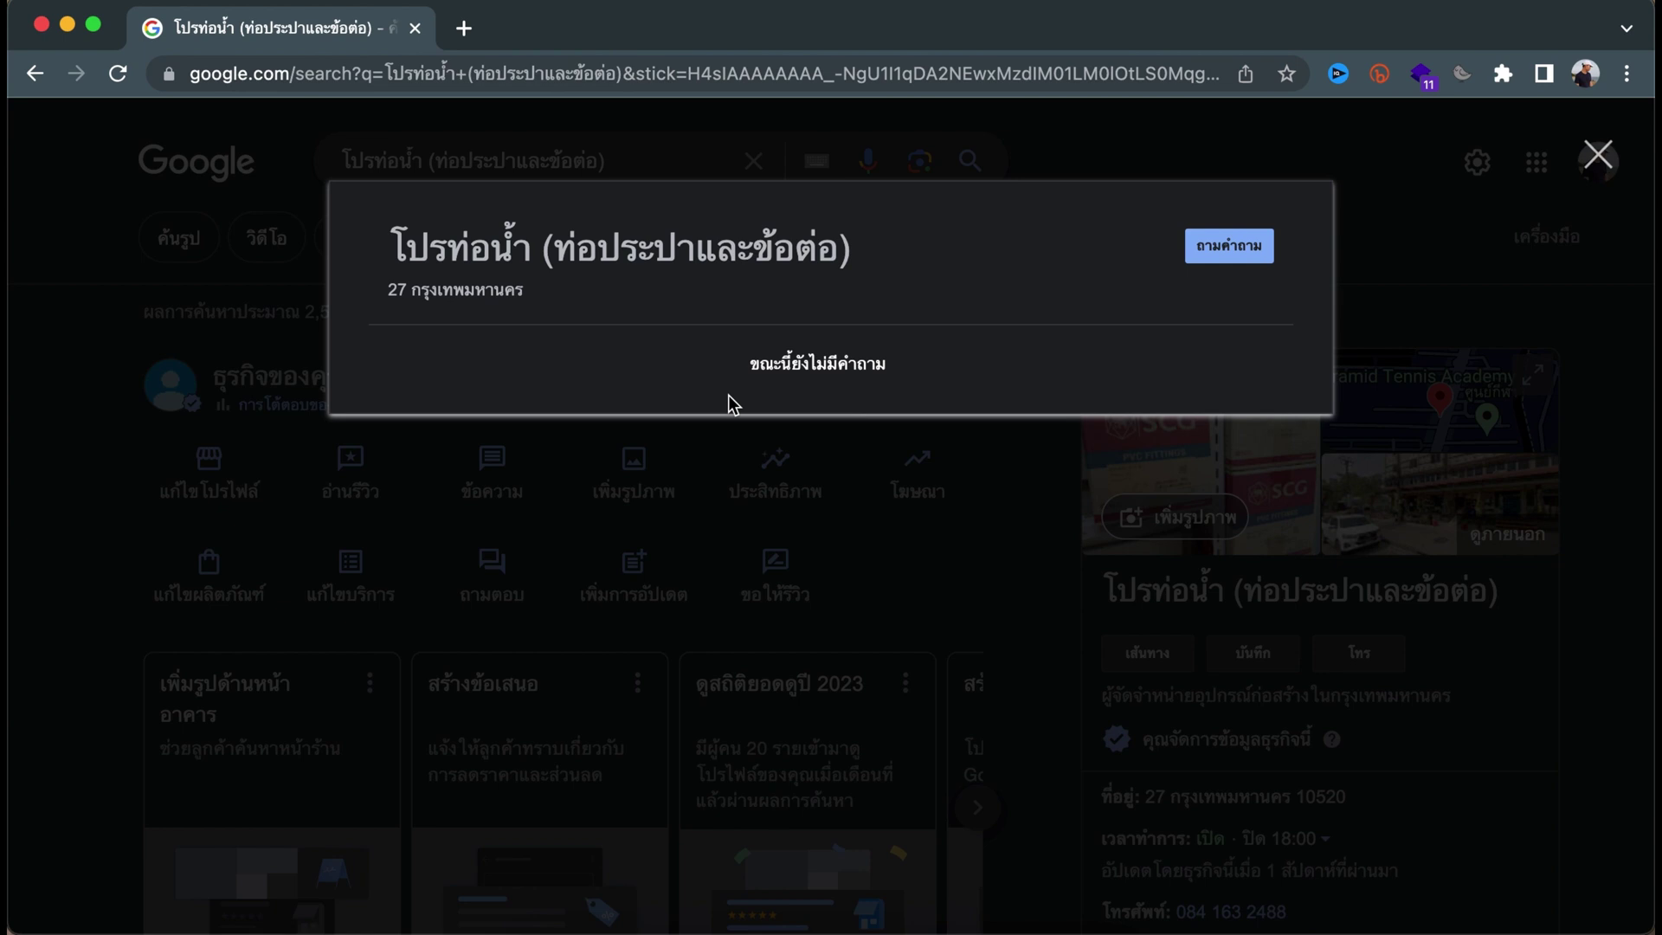
pyautogui.click(1589, 163)
pyautogui.click(657, 560)
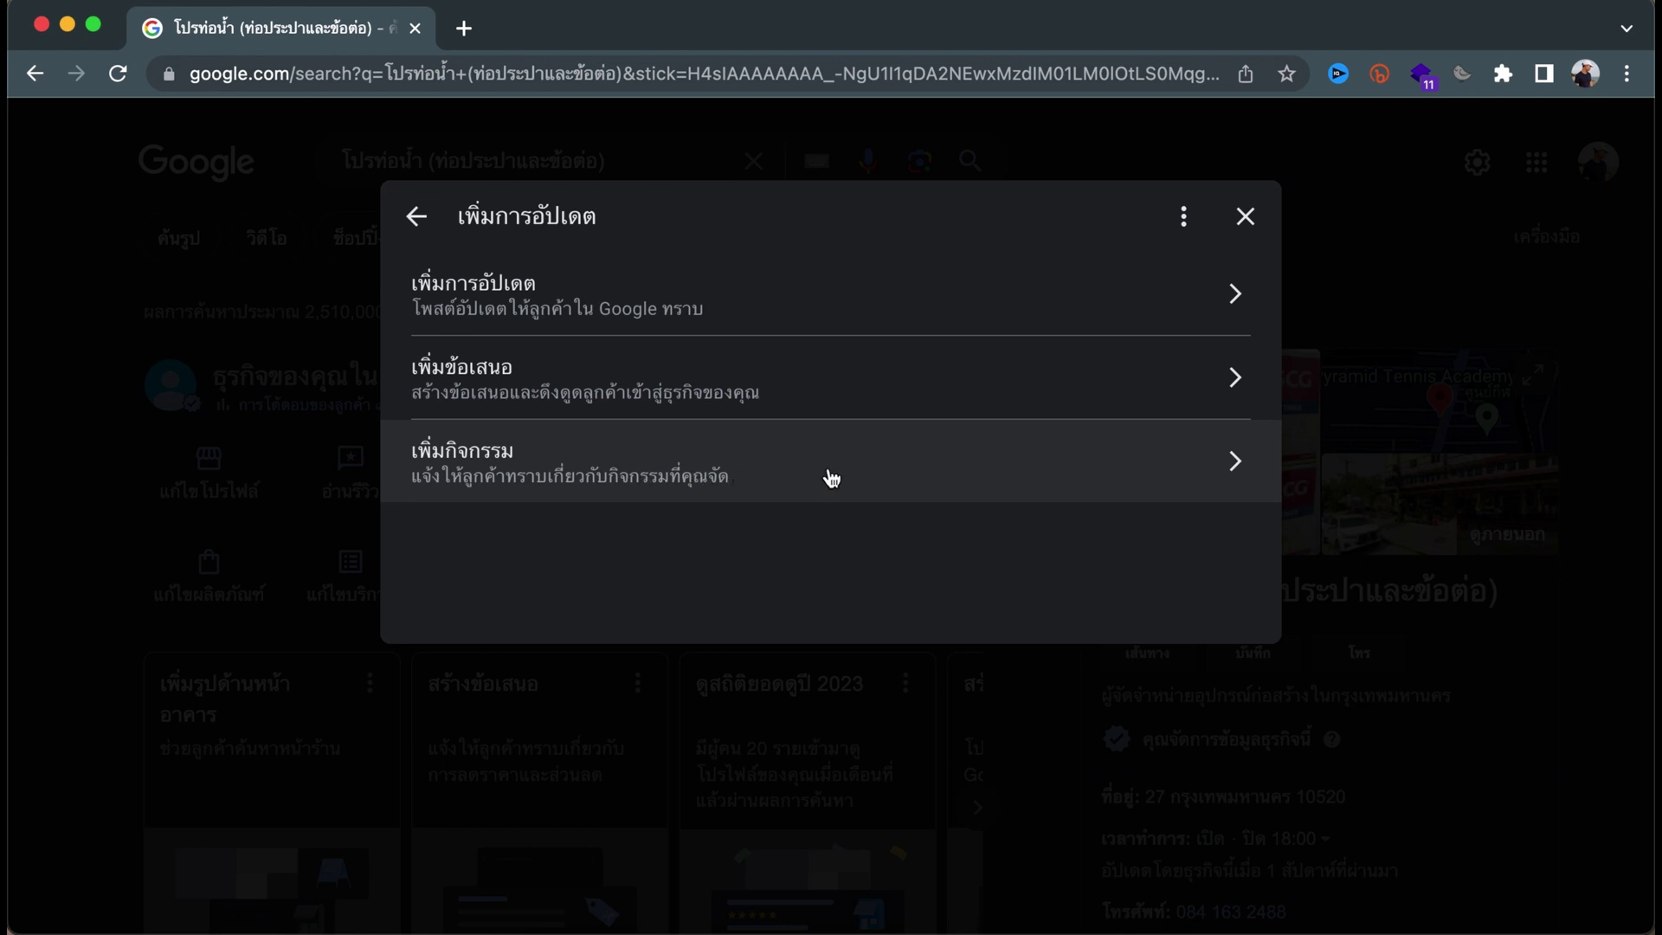
pyautogui.click(1247, 214)
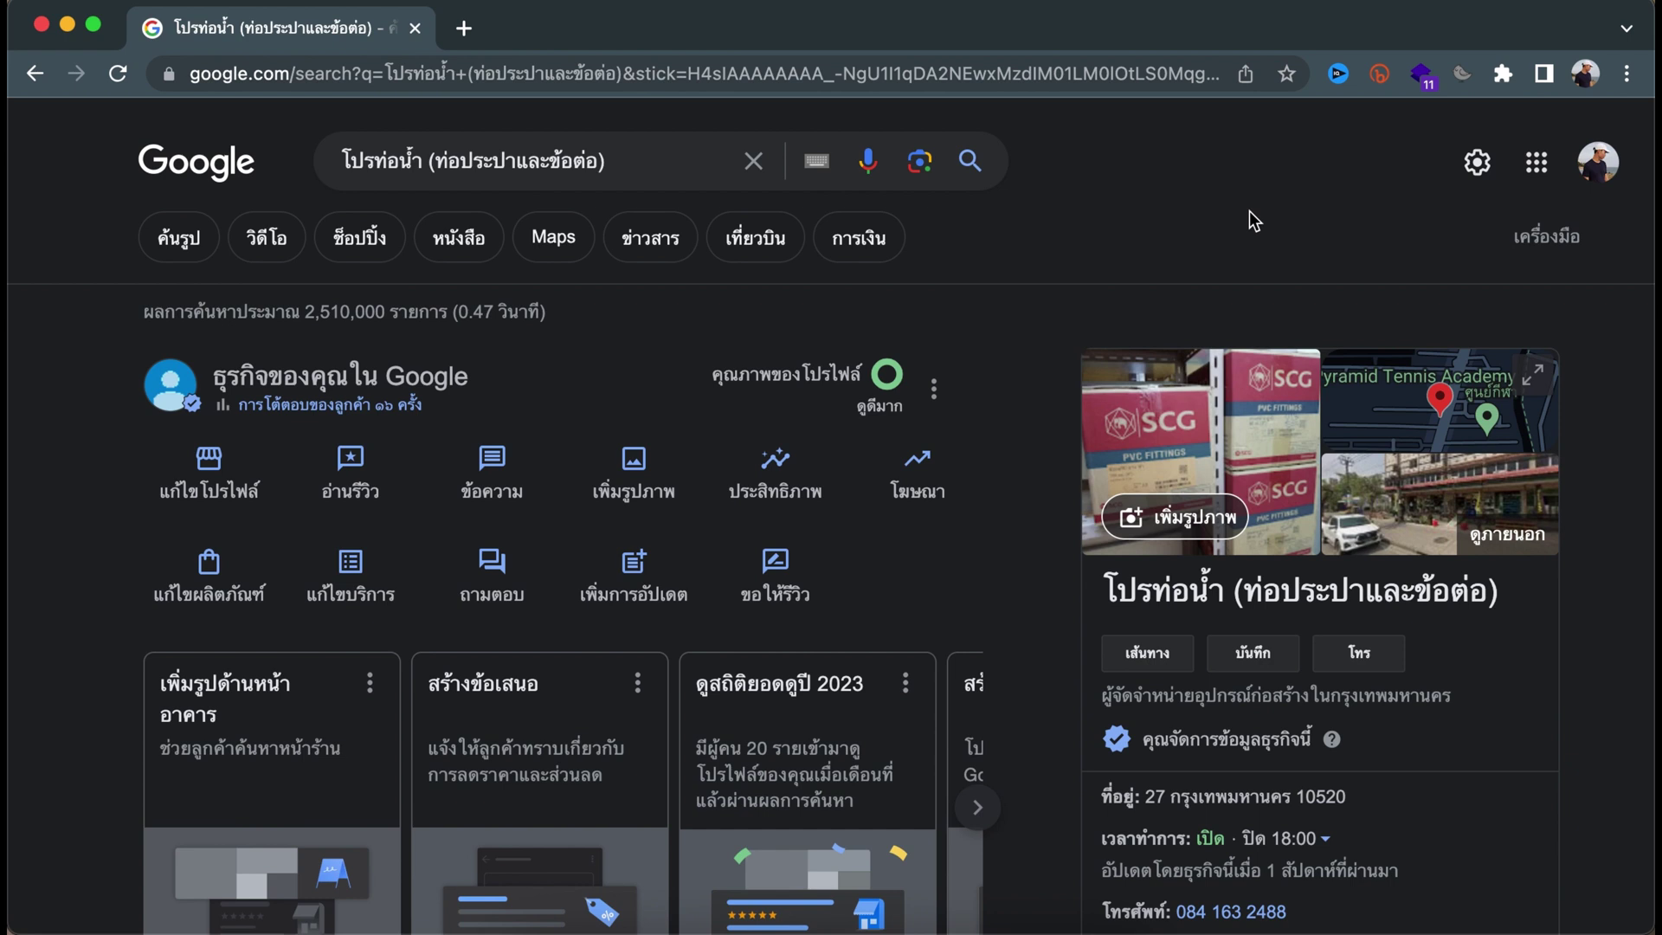
# Open the review request options and copy the link that lets customers review the business
pyautogui.click(790, 573)
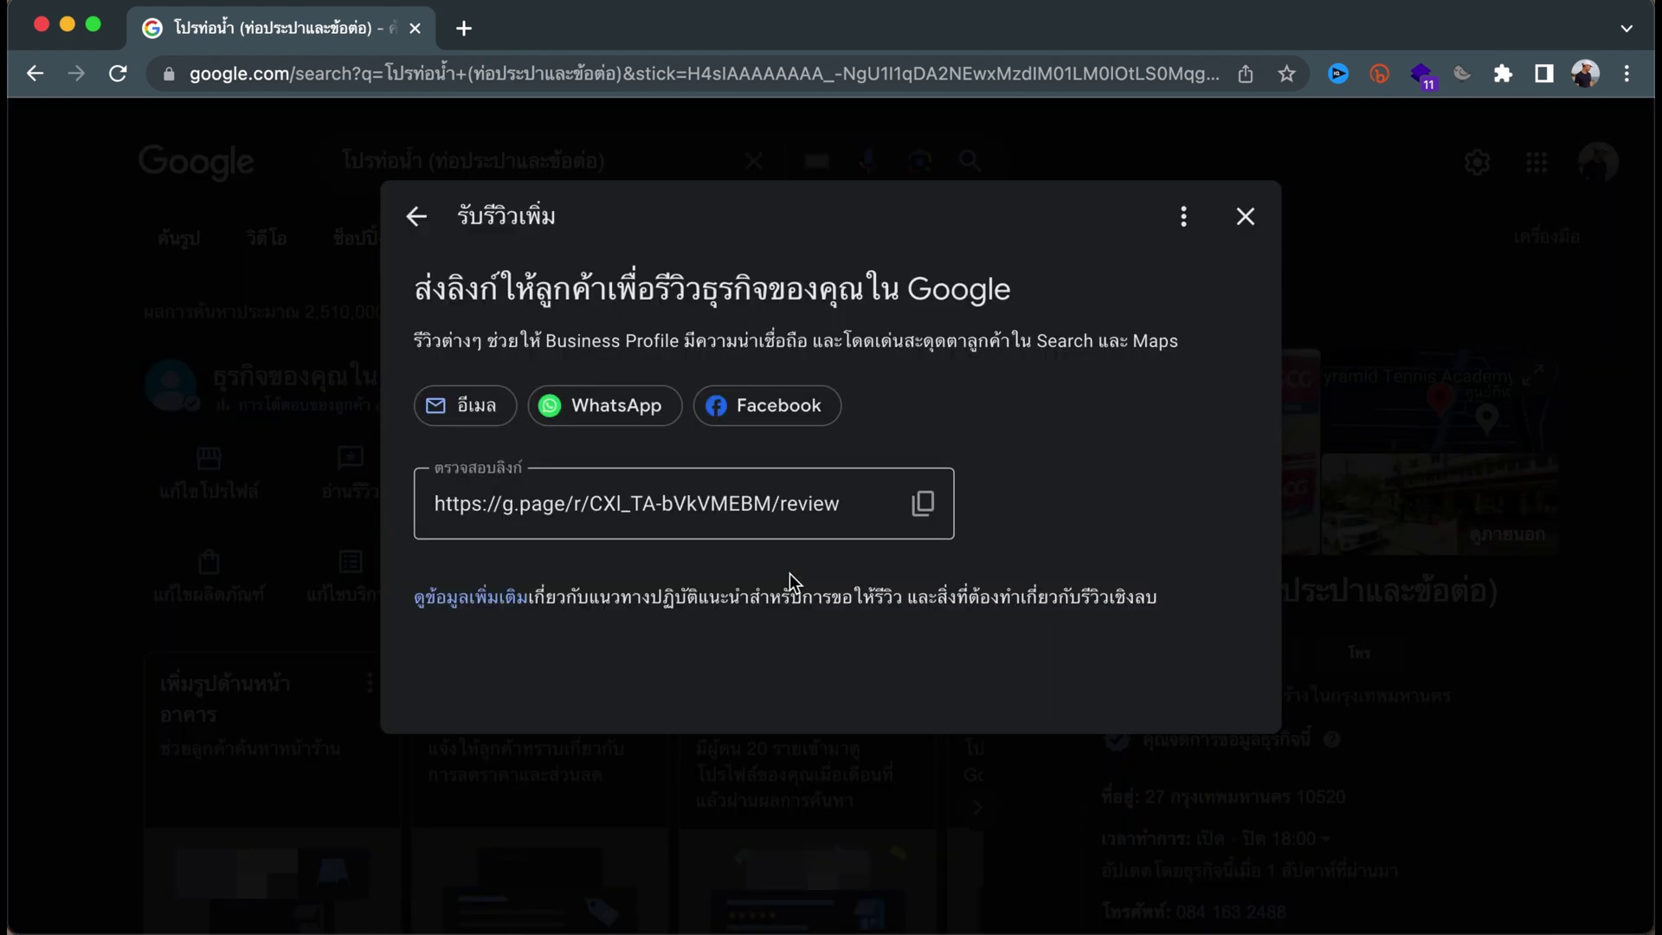
pyautogui.click(925, 517)
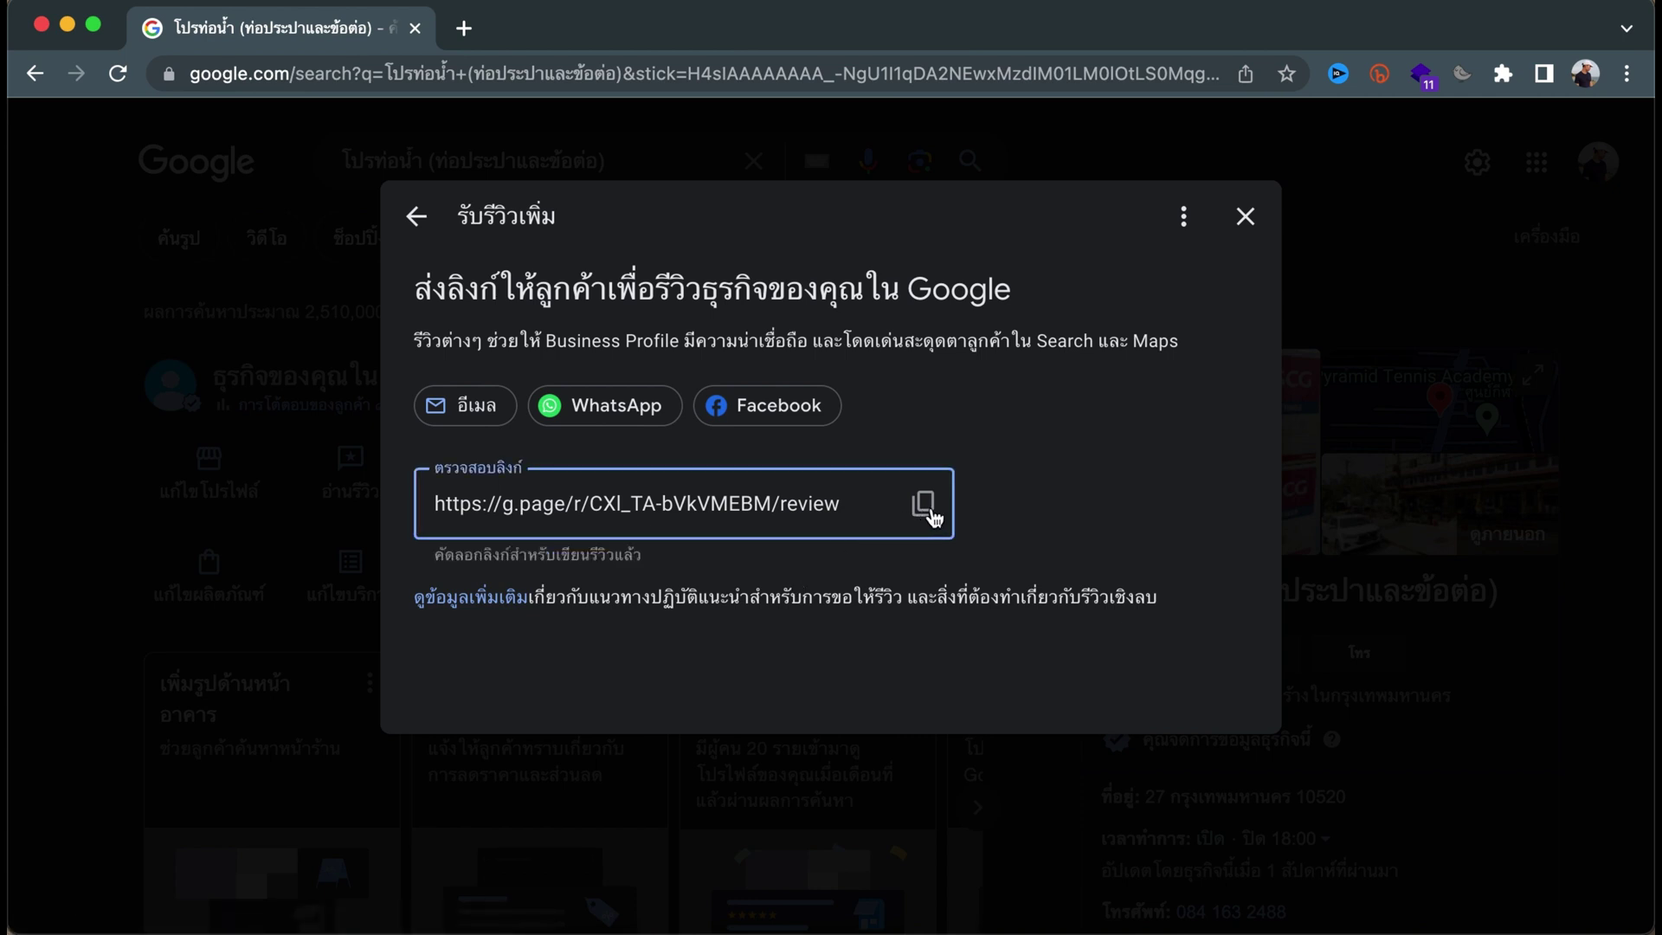